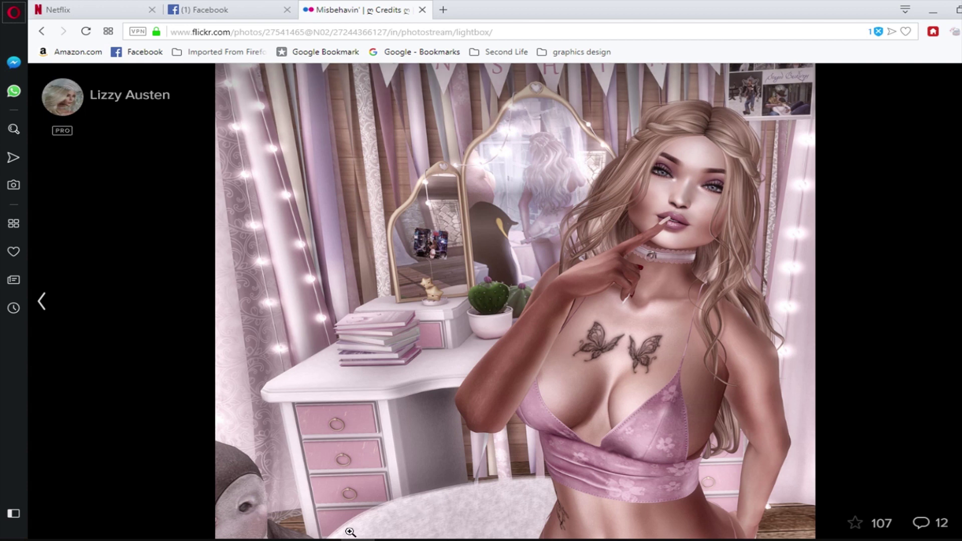
Switch to Photoshop and compare the snapshot_001.png and snapshot_002.png images, ending on snapshot_001.png
{"action": "left_click", "coordinate": [324, 540]}
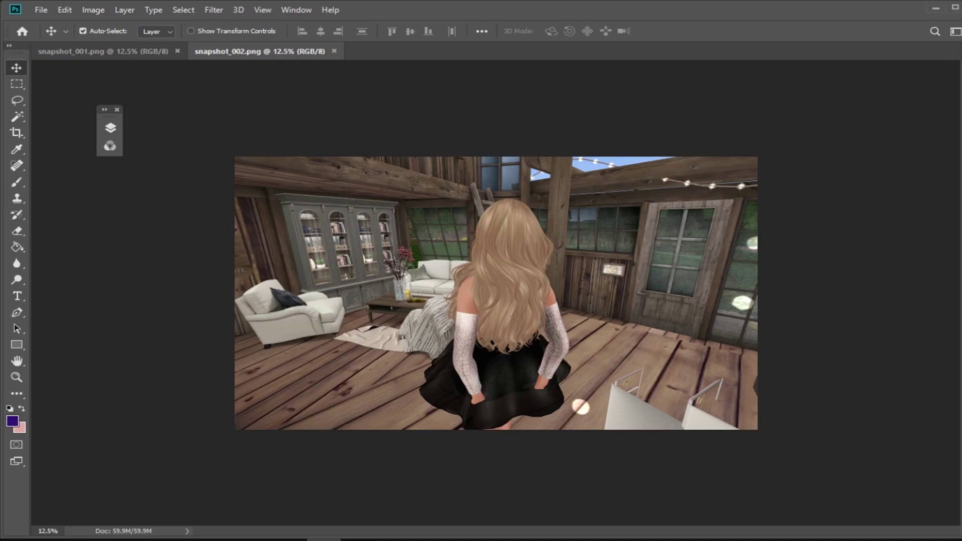
{"action": "left_click", "coordinate": [55, 51]}
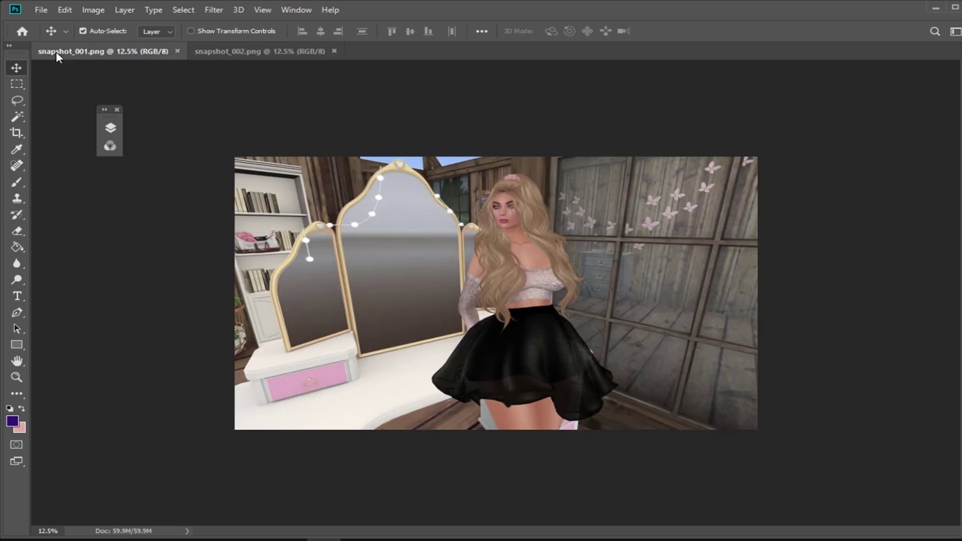
{"action": "left_click", "coordinate": [240, 56]}
{"action": "left_click", "coordinate": [145, 55]}
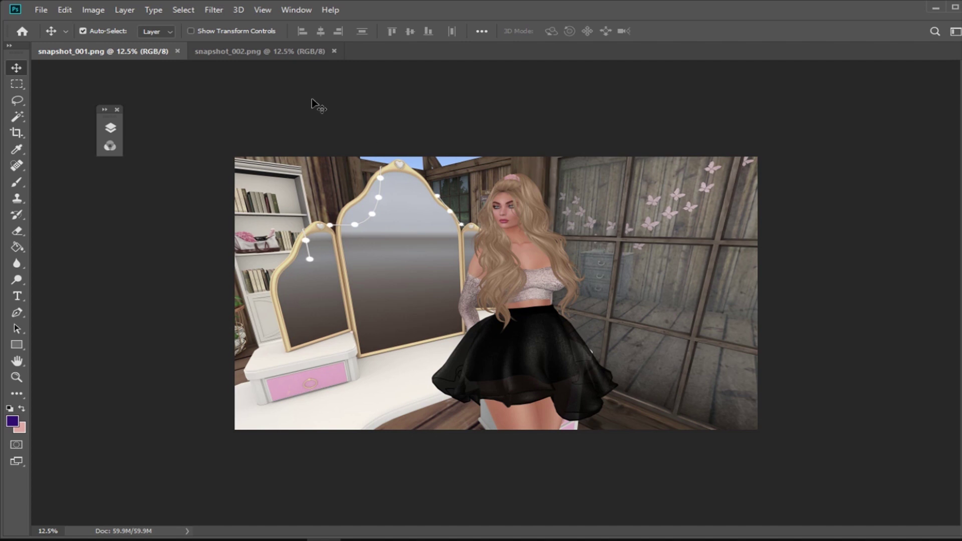
{"action": "left_click", "coordinate": [290, 52]}
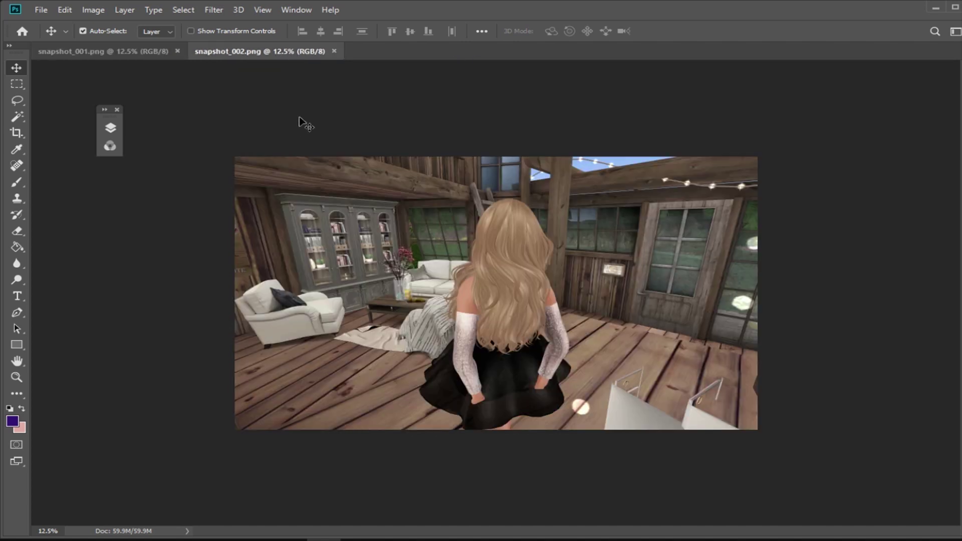
{"action": "left_click", "coordinate": [113, 51]}
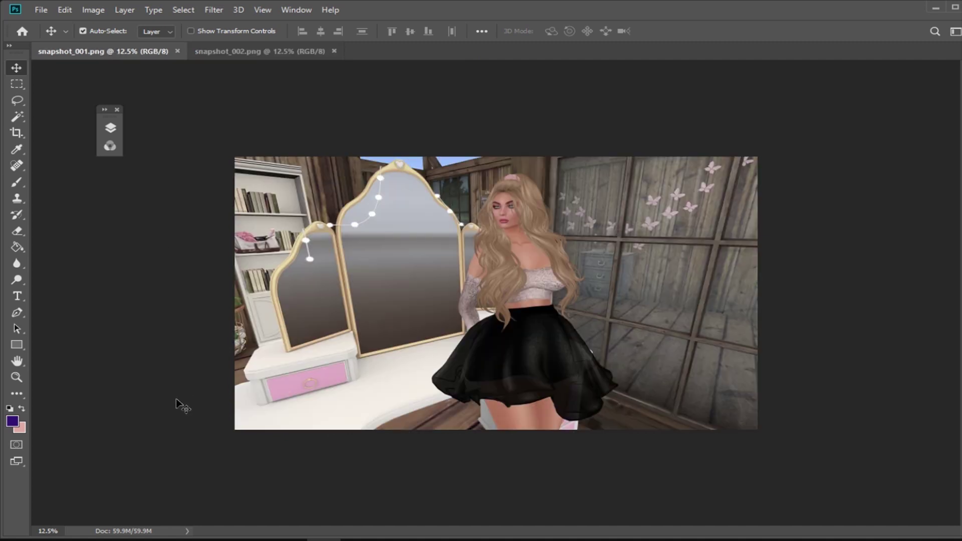
{"action": "left_click", "coordinate": [221, 52]}
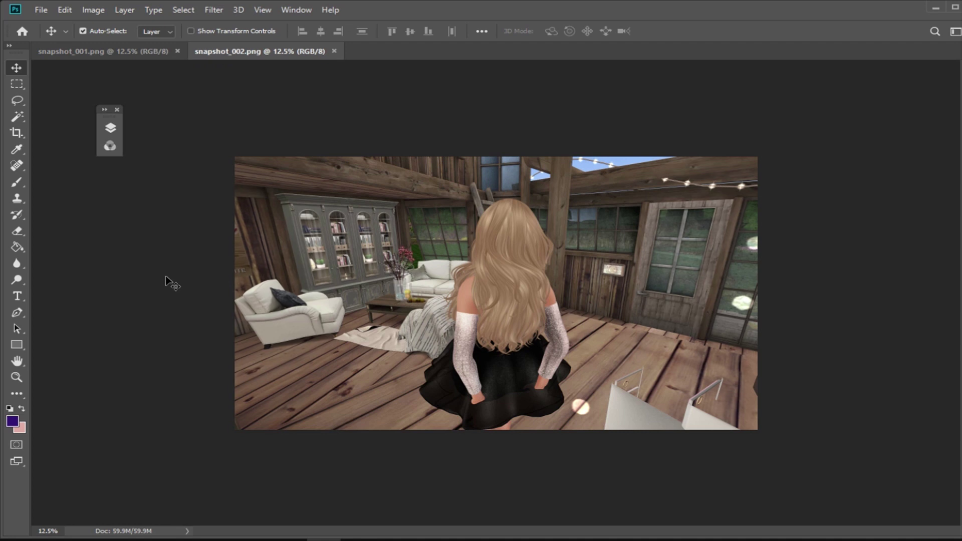
{"action": "left_click", "coordinate": [132, 54]}
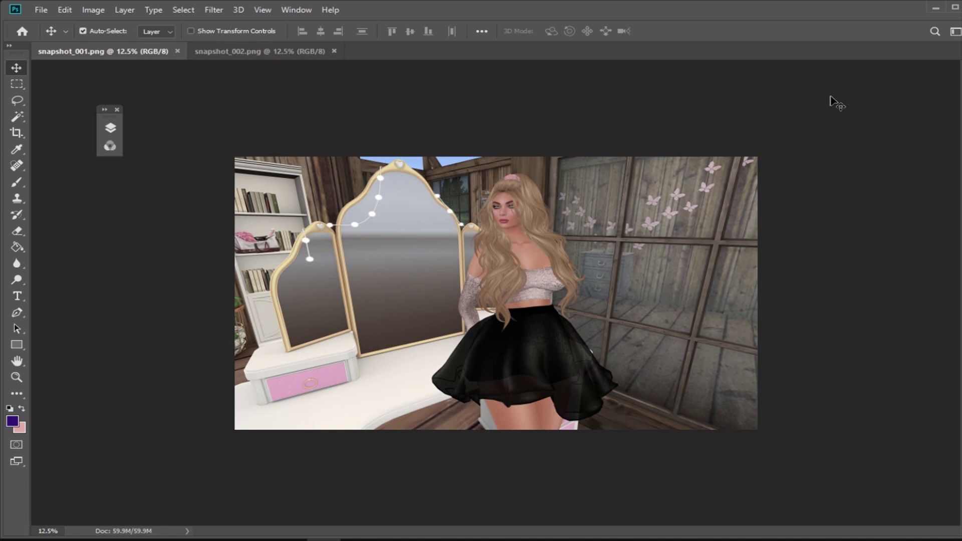
Convert the locked Background of snapshot_001.png into a regular layer and rename it "background"
{"action": "left_click", "coordinate": [111, 129]}
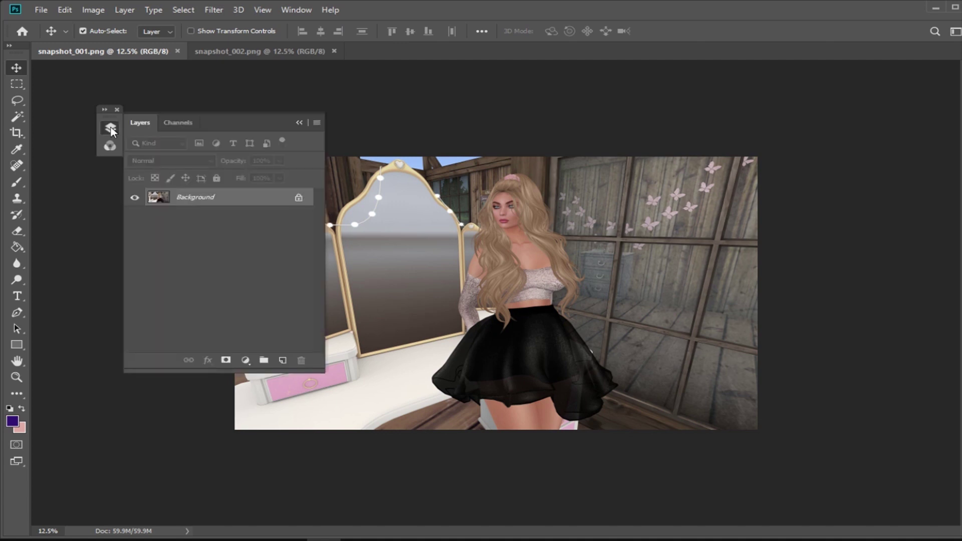
{"action": "double_click", "coordinate": [243, 197]}
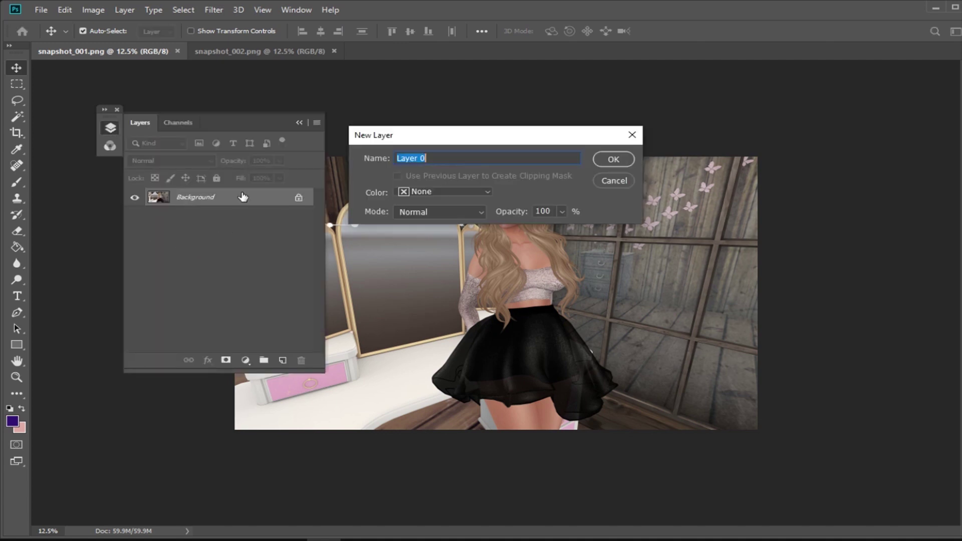
{"action": "left_click", "coordinate": [620, 161]}
{"action": "double_click", "coordinate": [193, 198]}
{"action": "type", "text": "b"}
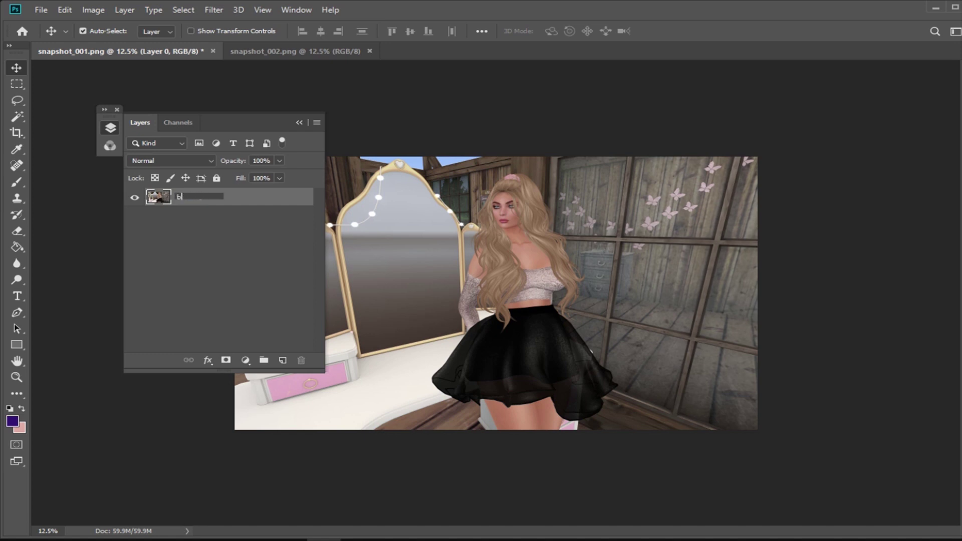
{"action": "type", "text": "ackground"}
{"action": "key", "text": "Return"}
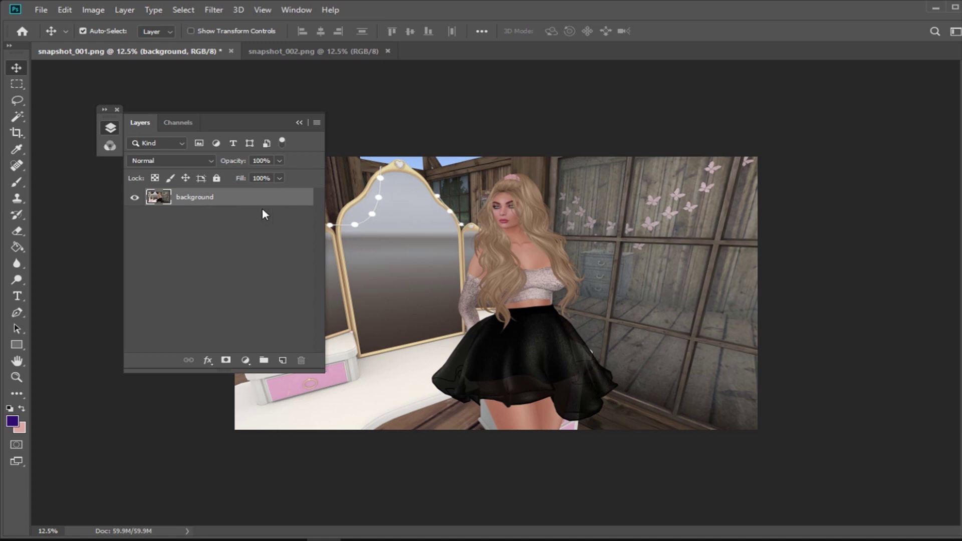
{"action": "left_click", "coordinate": [299, 122]}
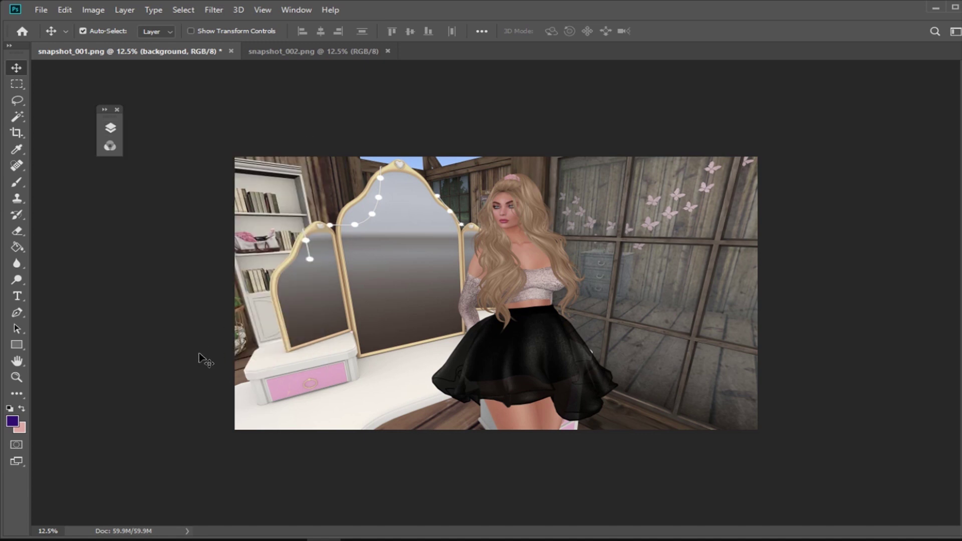
Select the centre mirror's glass with the Magic Wand at tolerance 32, adding each shade to the selection
{"action": "left_click", "coordinate": [17, 119]}
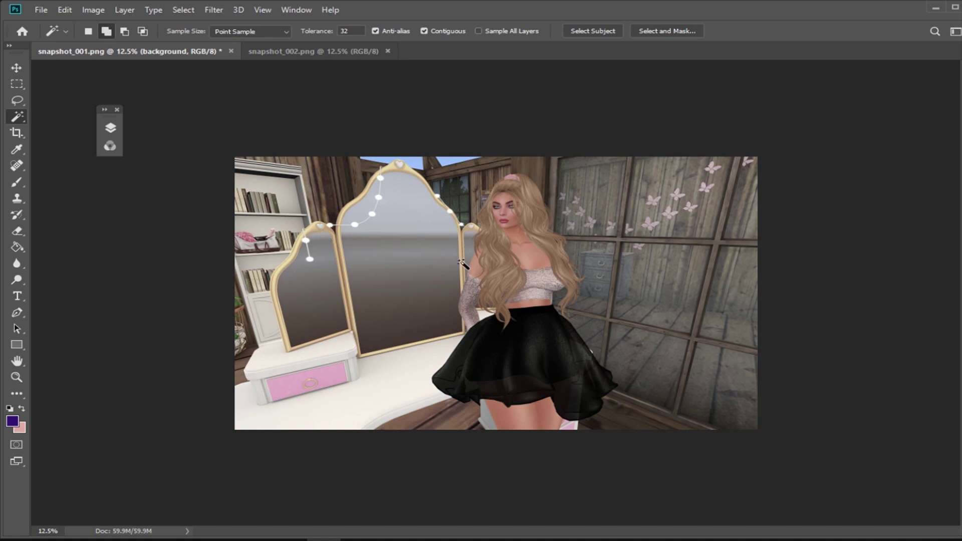
{"action": "left_click", "coordinate": [393, 294]}
{"action": "left_click", "coordinate": [383, 345]}
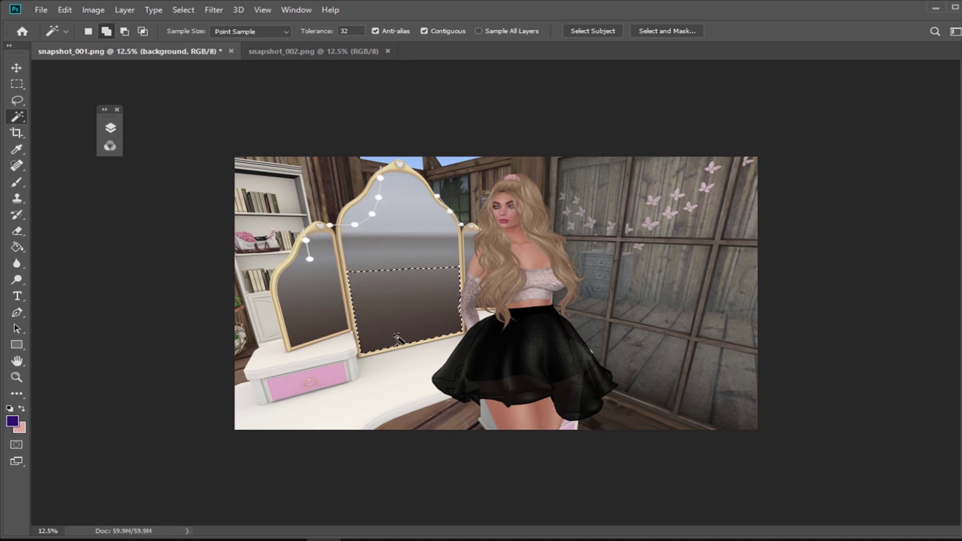
{"action": "left_click", "coordinate": [416, 255]}
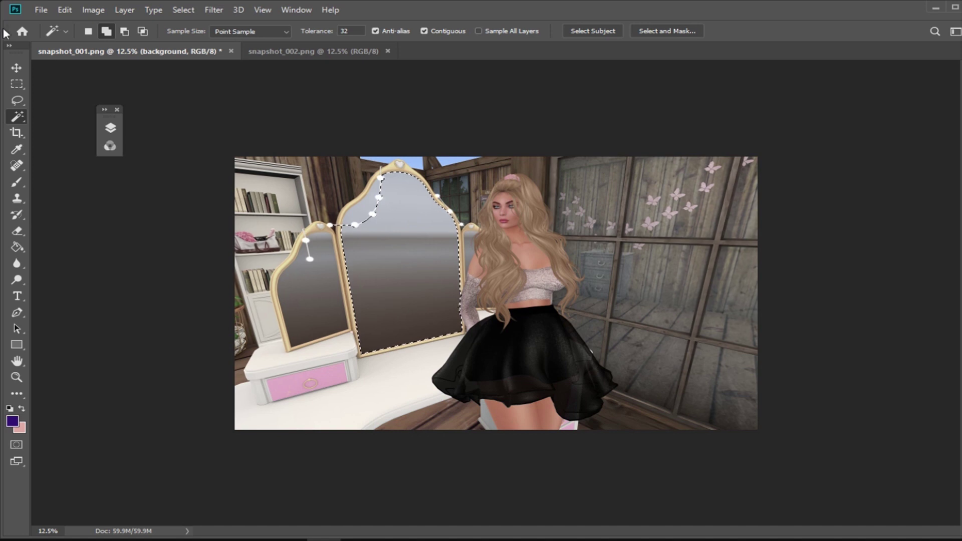
Make separate Magic Wand selections in new-selection mode on the small left mirror and the centre mirror
{"action": "left_click", "coordinate": [87, 32]}
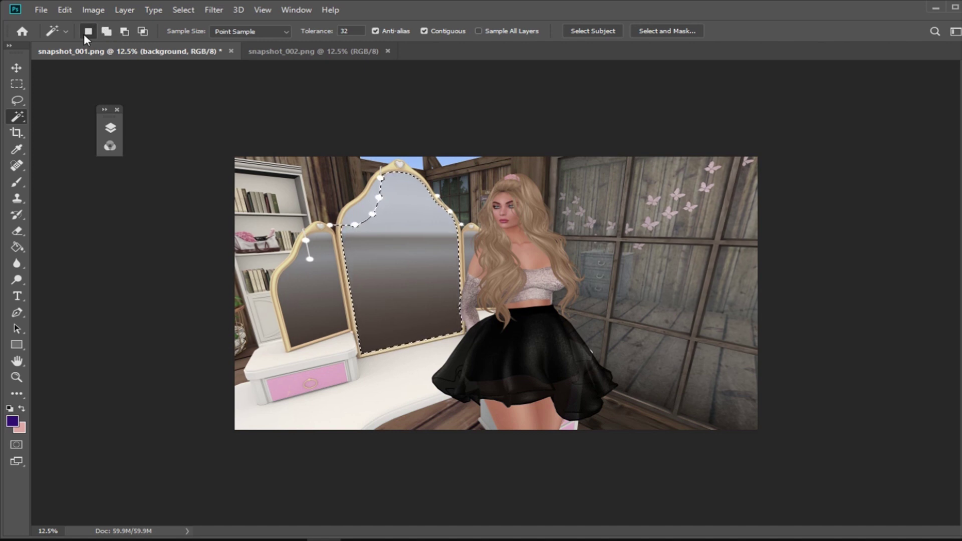
{"action": "left_click", "coordinate": [303, 320]}
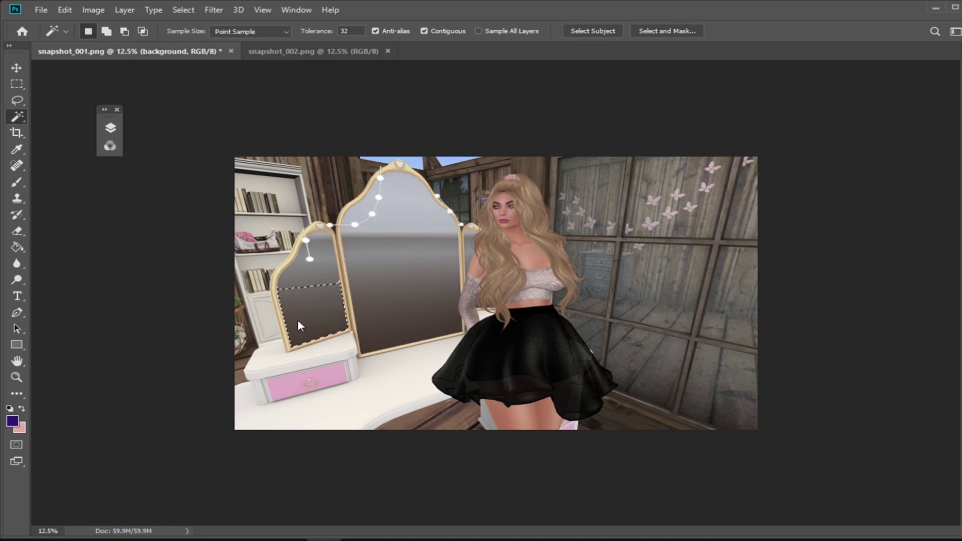
{"action": "left_click", "coordinate": [326, 270]}
{"action": "left_click", "coordinate": [394, 254]}
Add the upper and lower glass areas of the centre mirror to the Magic Wand selection
{"action": "left_click", "coordinate": [112, 33]}
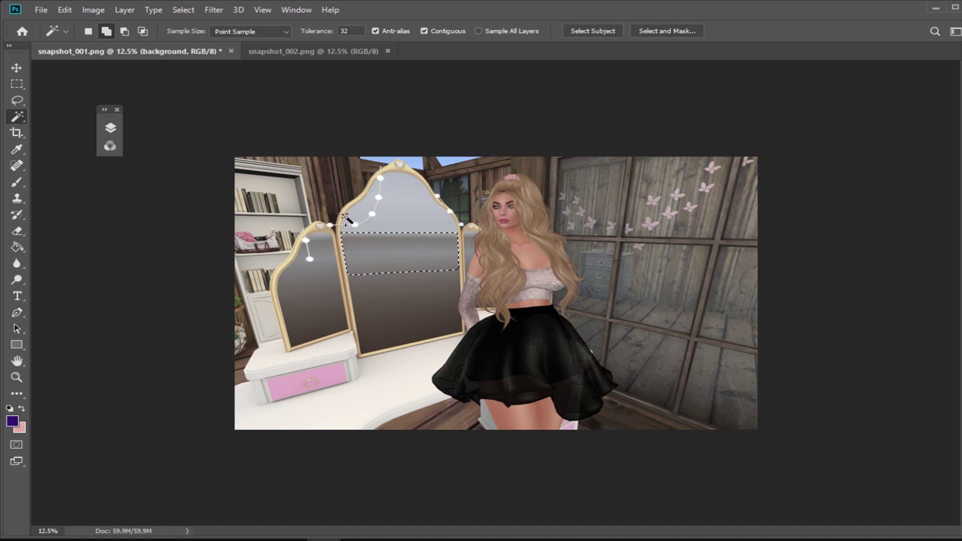
{"action": "left_click", "coordinate": [400, 226]}
{"action": "left_click", "coordinate": [405, 307]}
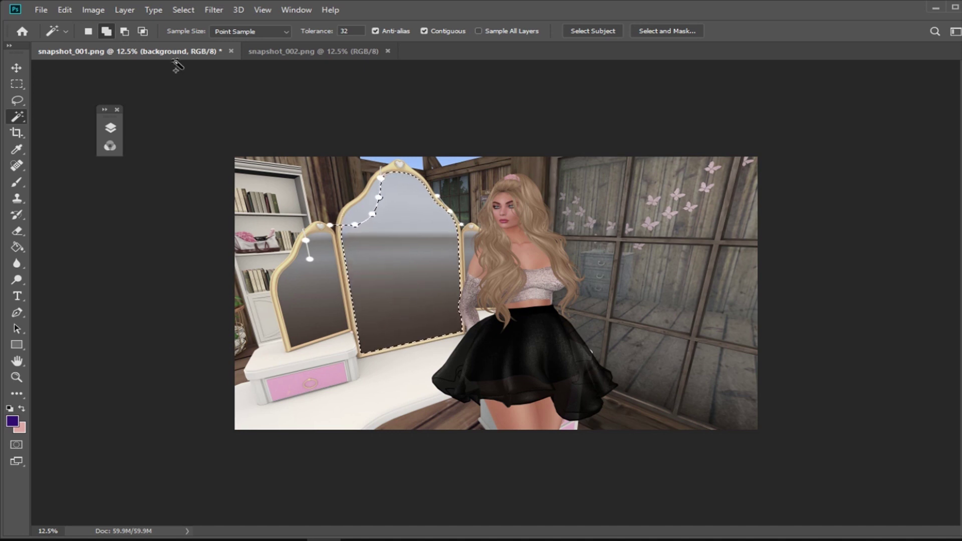
Subtract the upper glass from the centre mirror selection, and try intersecting the remainder with other glass areas
{"action": "left_click", "coordinate": [125, 33]}
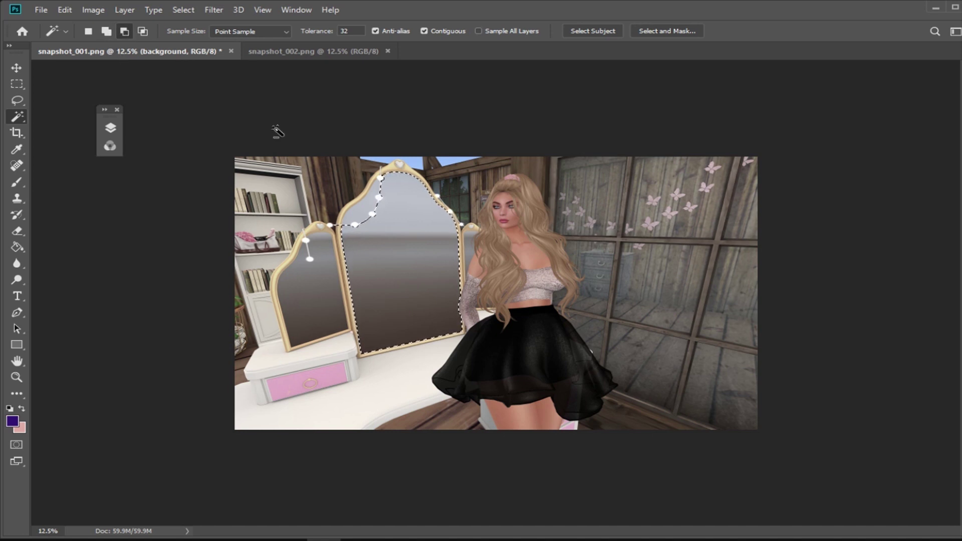
{"action": "left_click", "coordinate": [396, 216]}
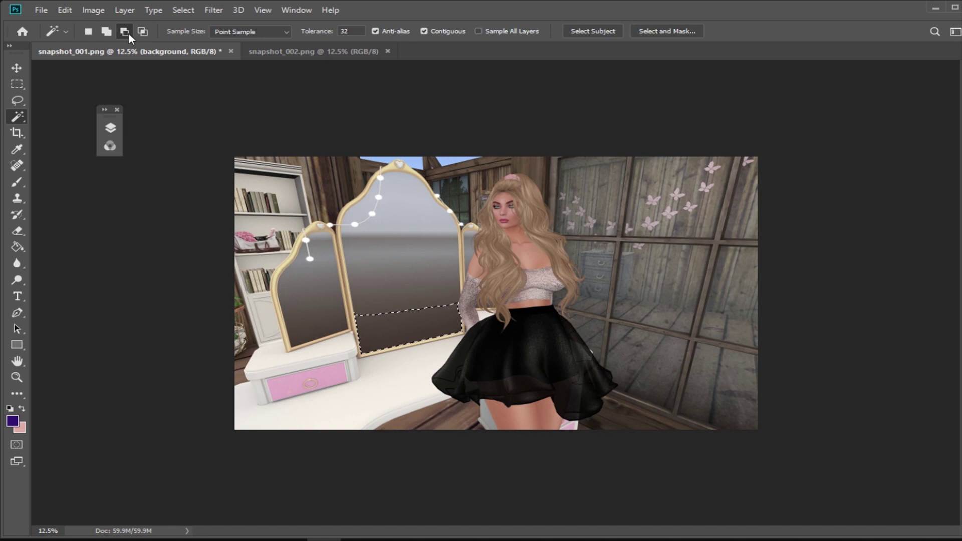
{"action": "left_click", "coordinate": [143, 32]}
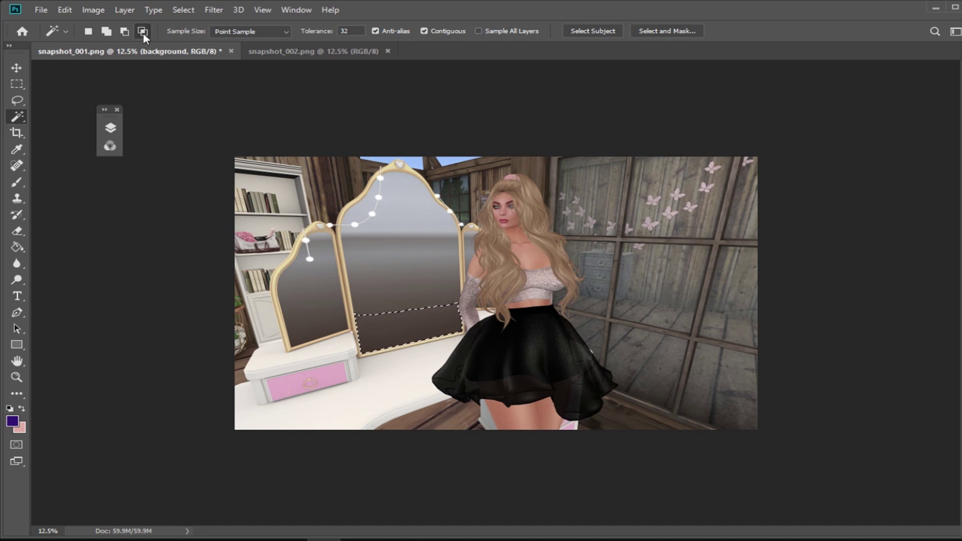
{"action": "left_click", "coordinate": [398, 223]}
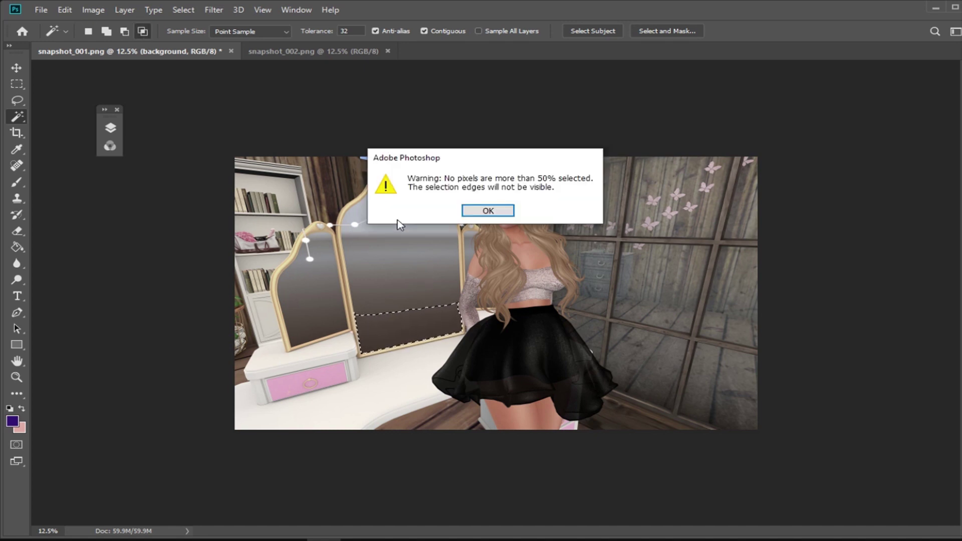
{"action": "left_click", "coordinate": [502, 211]}
{"action": "left_click", "coordinate": [386, 282]}
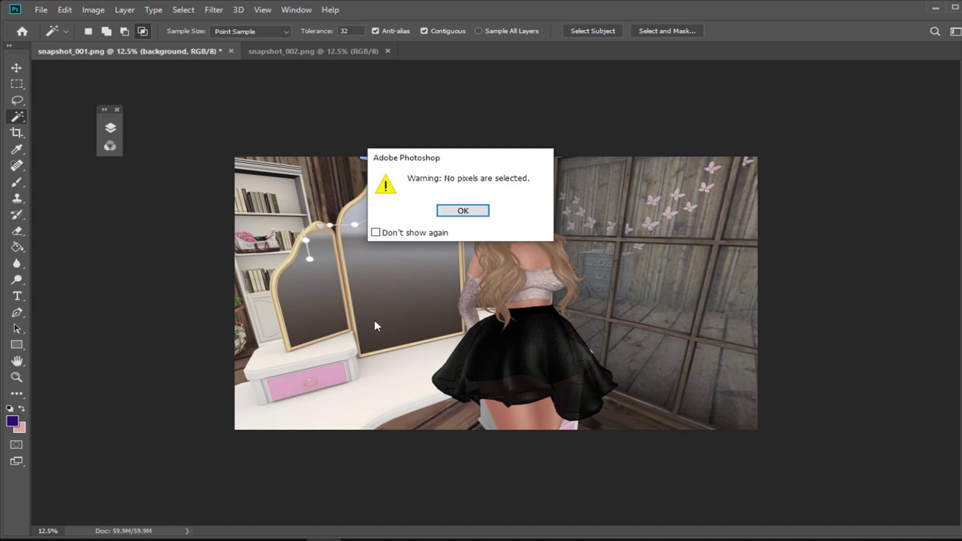
{"action": "left_click", "coordinate": [461, 209]}
Select the glass of all three vanity mirrors with the Magic Wand in add-to-selection mode
{"action": "left_click", "coordinate": [107, 32]}
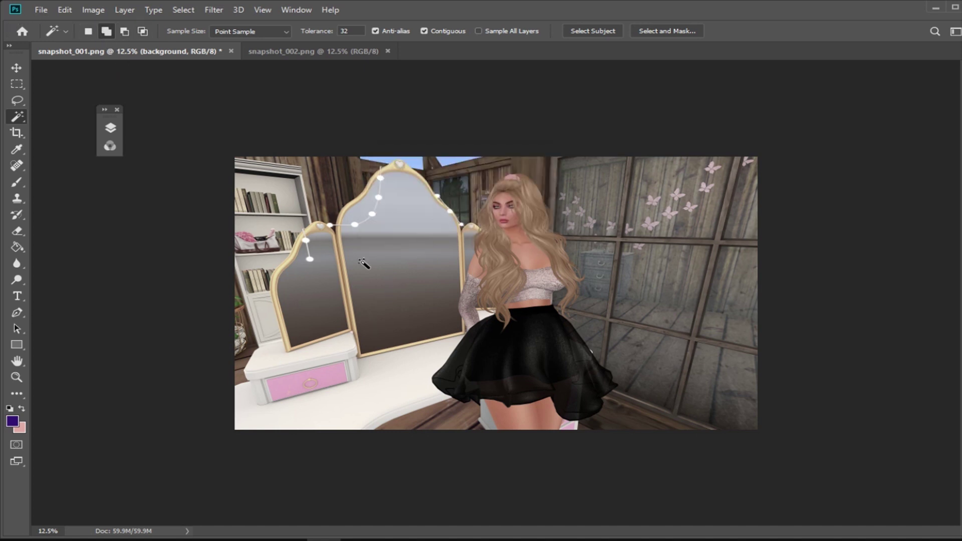
{"action": "left_click", "coordinate": [406, 303]}
{"action": "left_click", "coordinate": [408, 252]}
{"action": "left_click", "coordinate": [405, 209]}
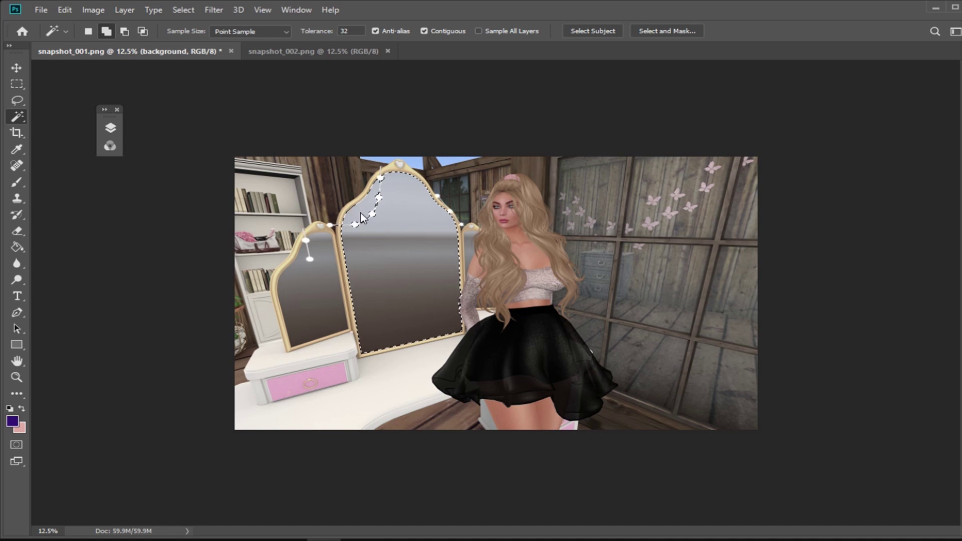
{"action": "left_click", "coordinate": [308, 301]}
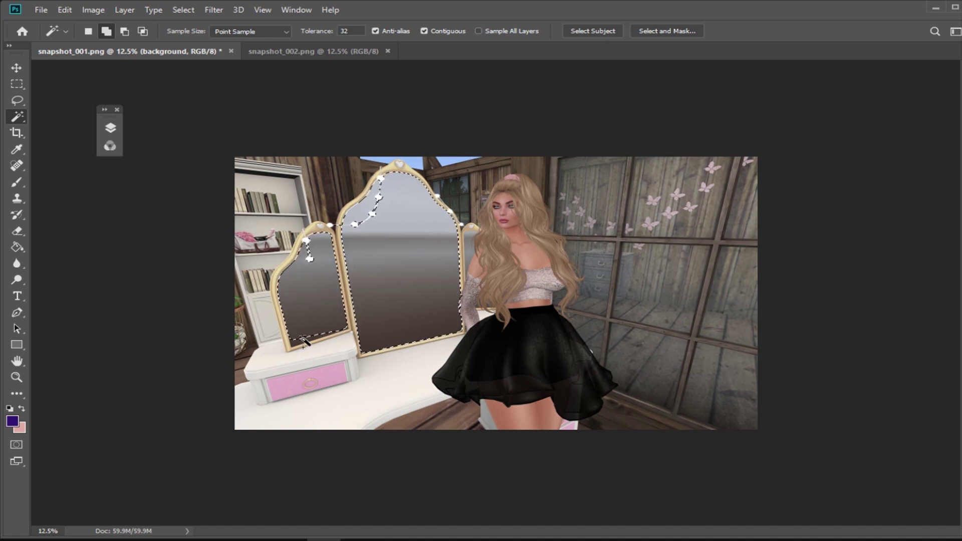
{"action": "left_click", "coordinate": [472, 235]}
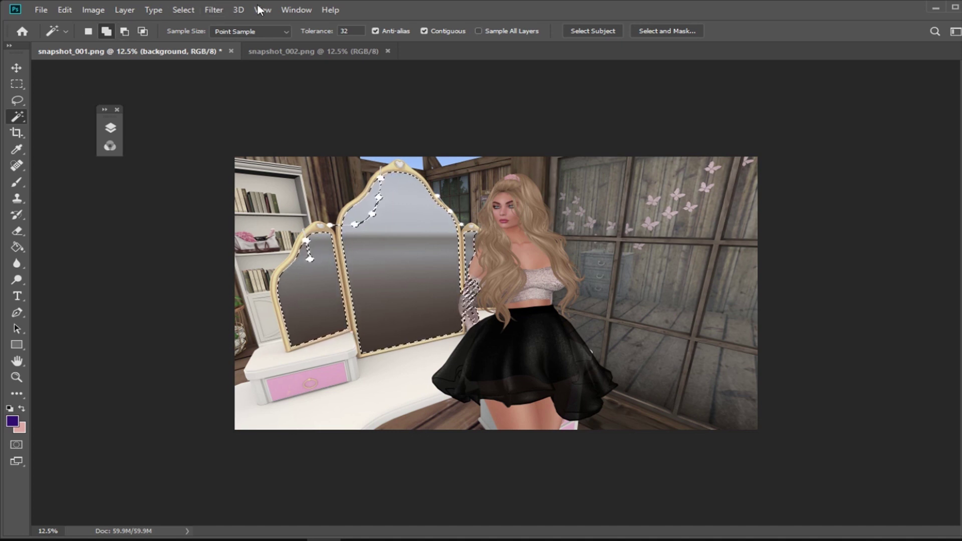
Copy the selected mirror glass to a new layer and hide the background layer
{"action": "left_click", "coordinate": [183, 10]}
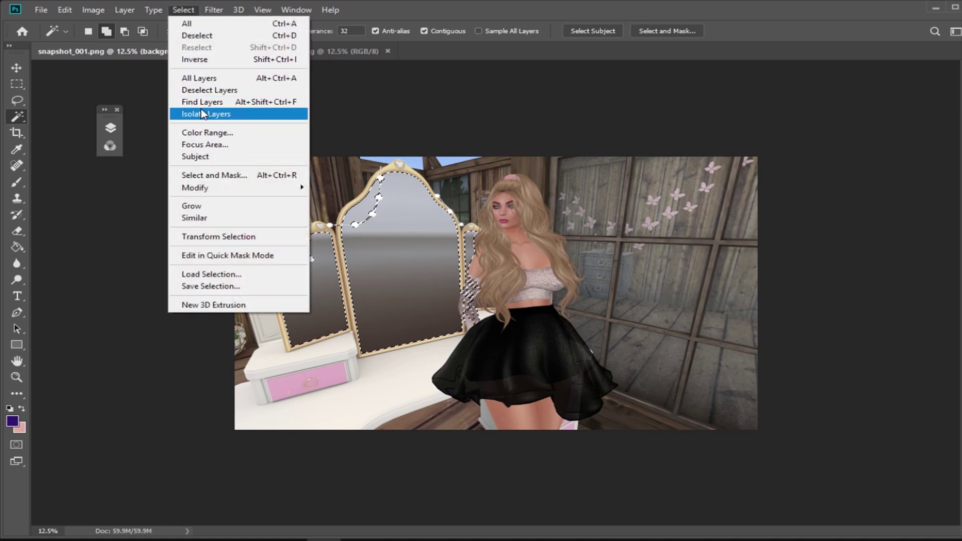
{"action": "mouse_move", "coordinate": [261, 9]}
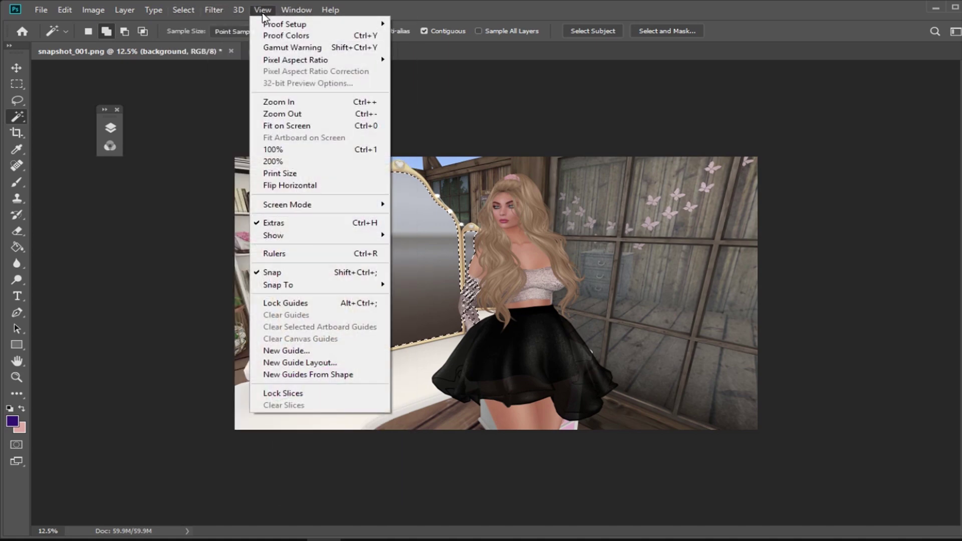
{"action": "left_click", "coordinate": [286, 125]}
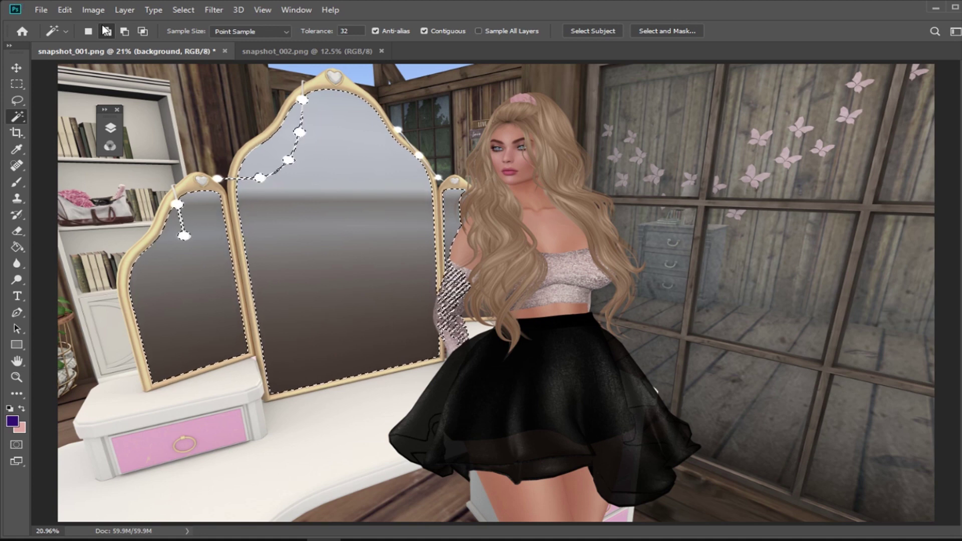
{"action": "left_click", "coordinate": [125, 10]}
{"action": "mouse_move", "coordinate": [133, 24]}
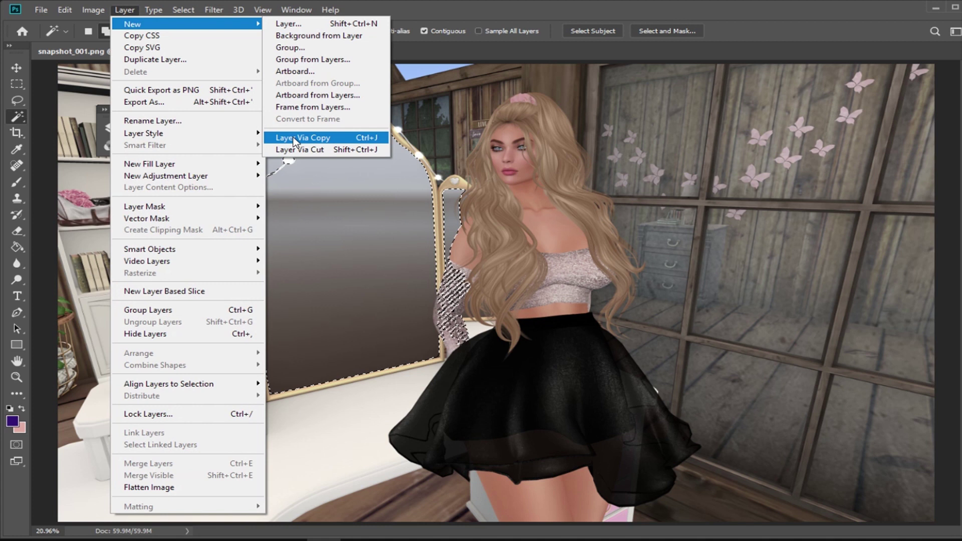
{"action": "left_click", "coordinate": [330, 142]}
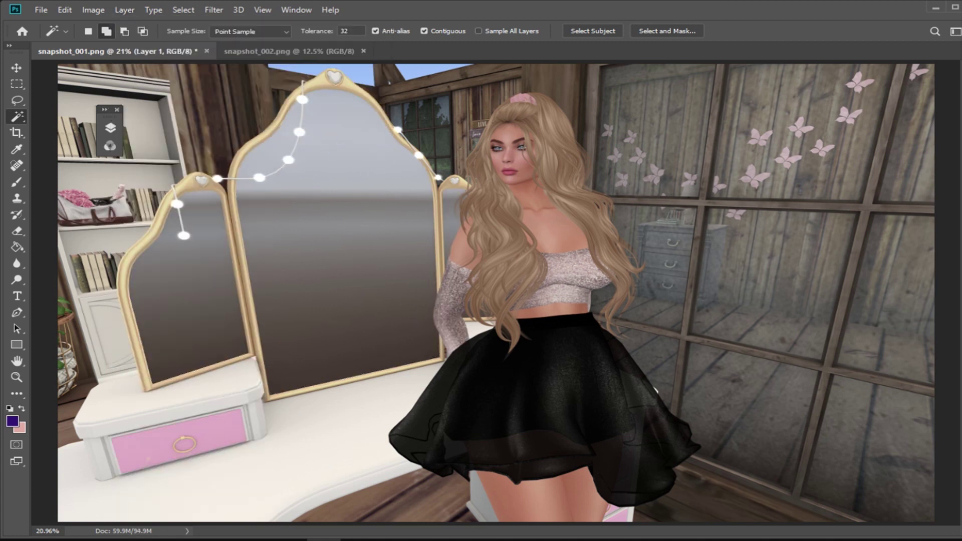
{"action": "left_click", "coordinate": [110, 127]}
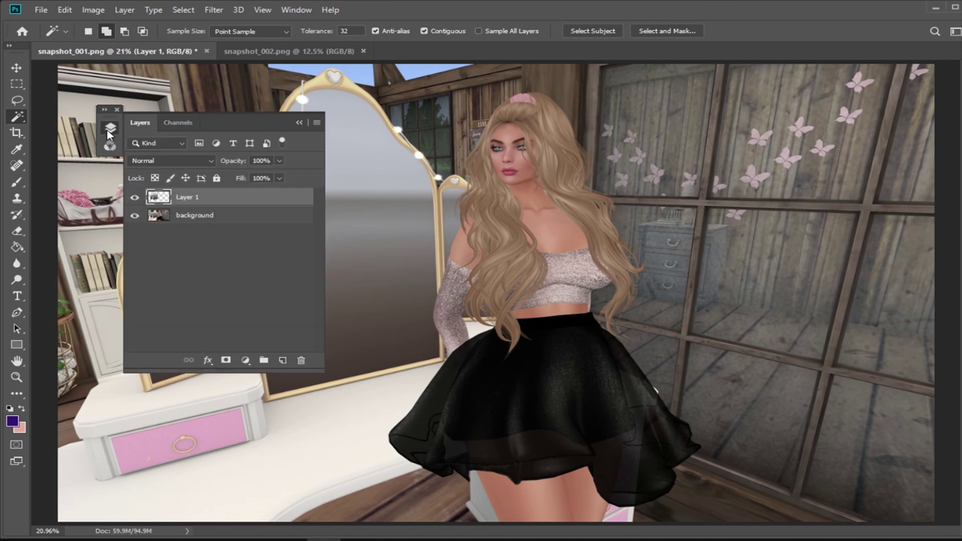
{"action": "left_click", "coordinate": [134, 216]}
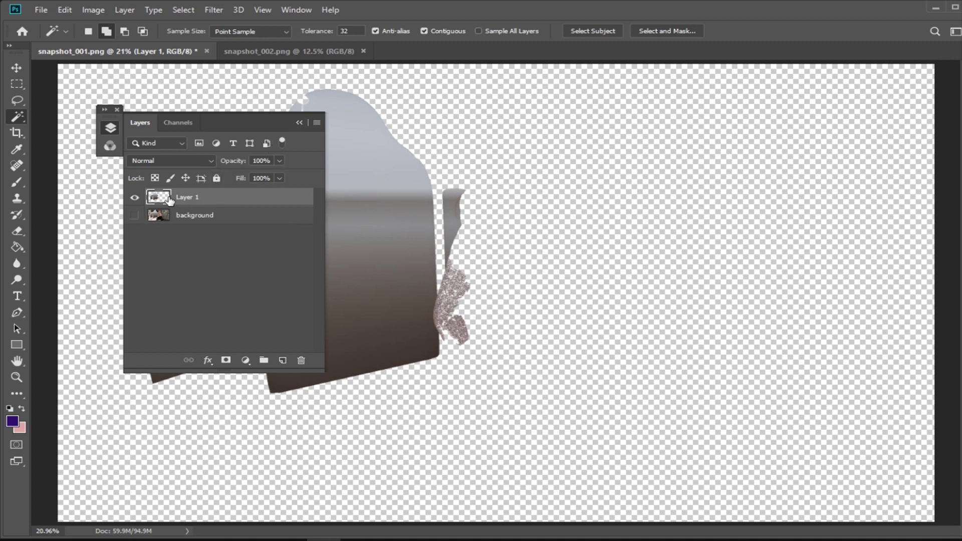
Add a layer mask to the mirror glass layer and activate the Brush tool
{"action": "left_click", "coordinate": [225, 362]}
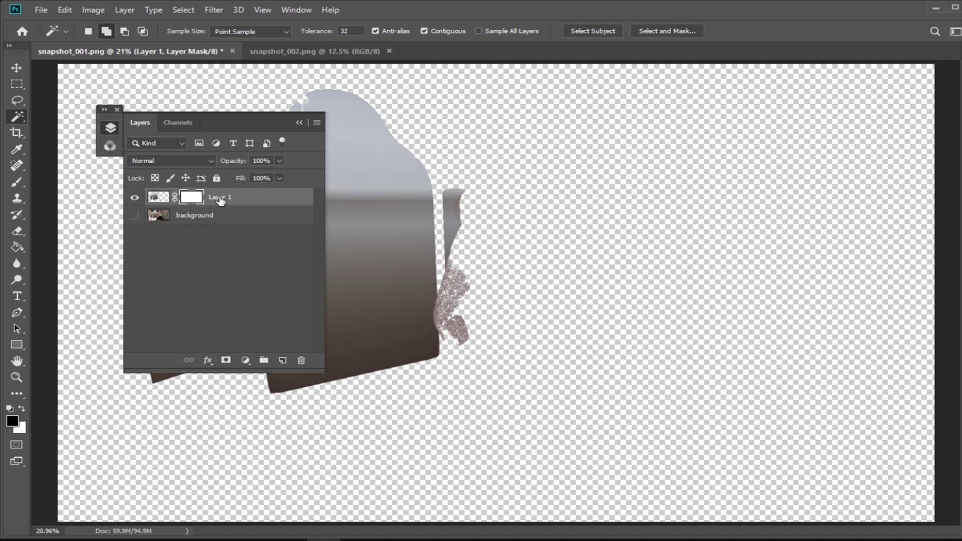
{"action": "left_click", "coordinate": [297, 124]}
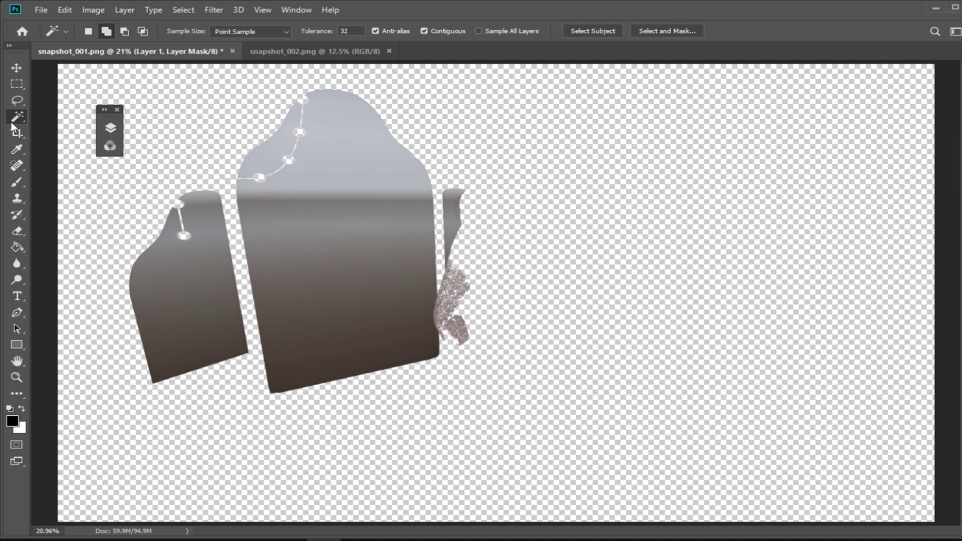
{"action": "left_click", "coordinate": [16, 184]}
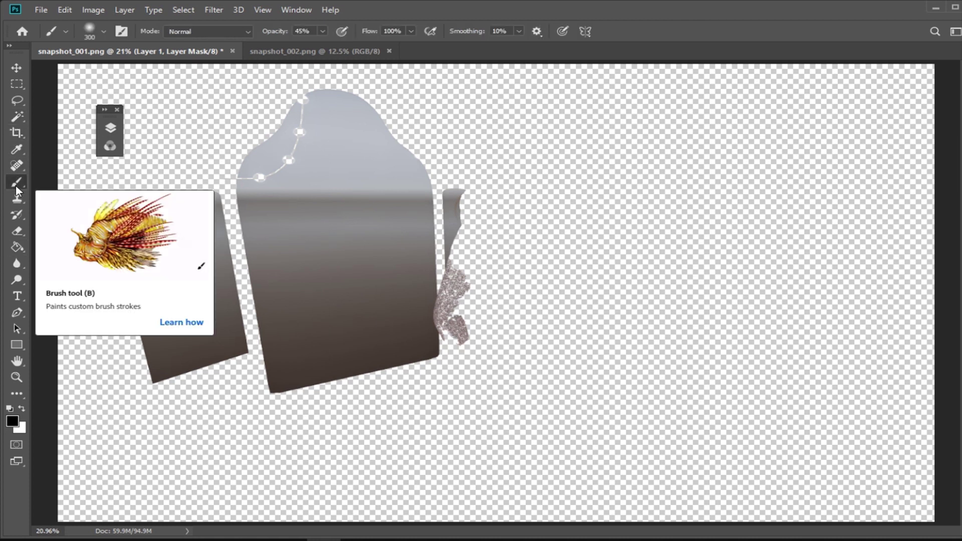
{"action": "left_click", "coordinate": [107, 130]}
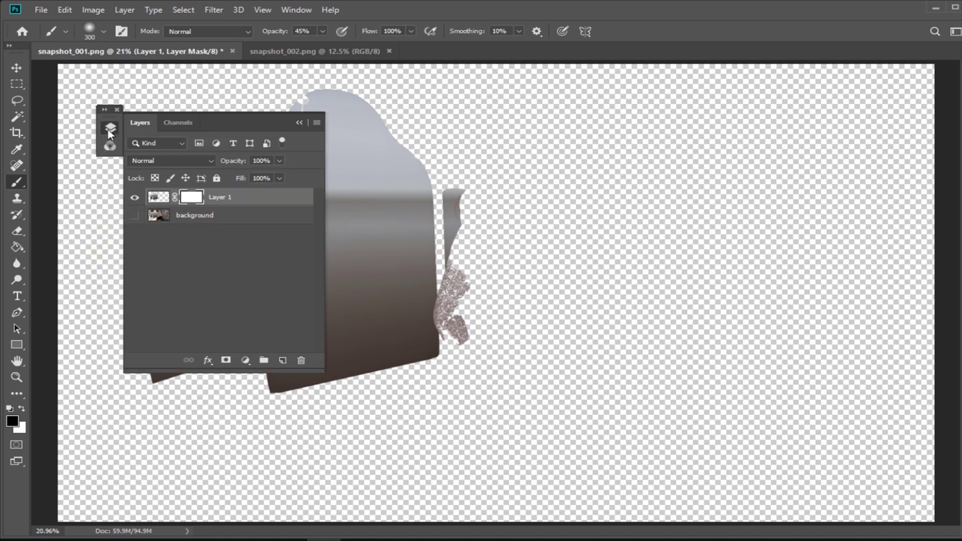
{"action": "left_click", "coordinate": [107, 130]}
{"action": "left_click", "coordinate": [108, 130]}
Set the Brush tool's opacity to 100%
{"action": "right_click", "coordinate": [15, 182]}
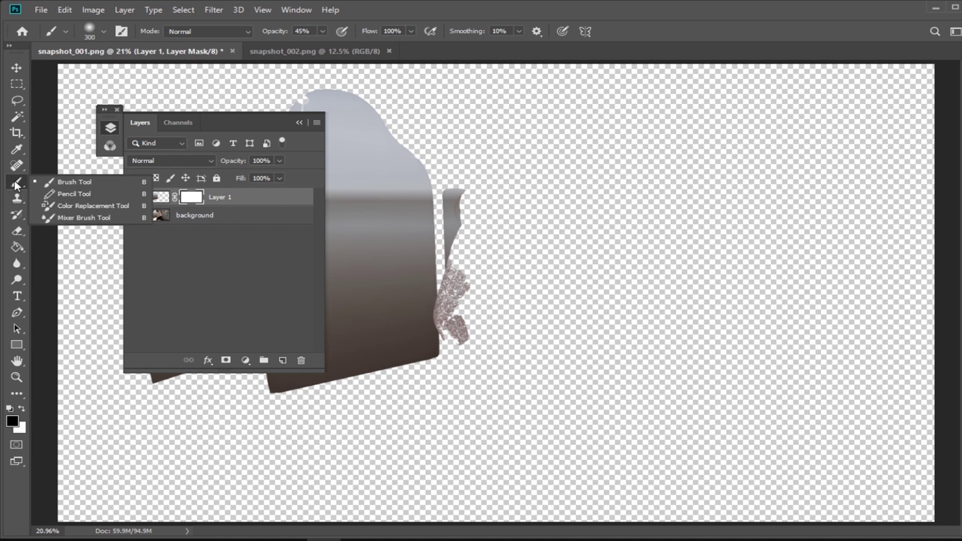
{"action": "left_click", "coordinate": [14, 182]}
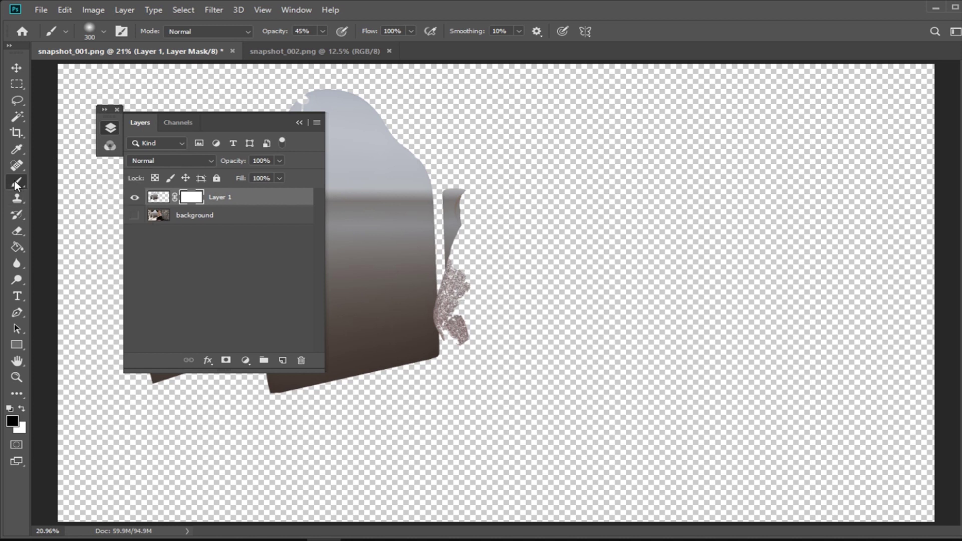
{"action": "left_click", "coordinate": [104, 32]}
{"action": "left_click", "coordinate": [106, 31]}
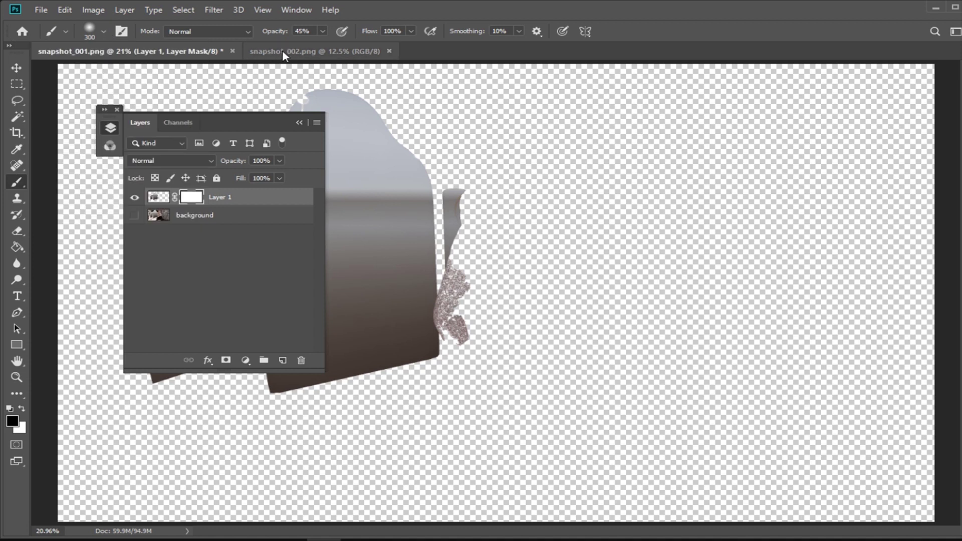
{"action": "left_click", "coordinate": [323, 31]}
{"action": "left_click_drag", "start_coordinate": [322, 46], "coordinate": [383, 44]}
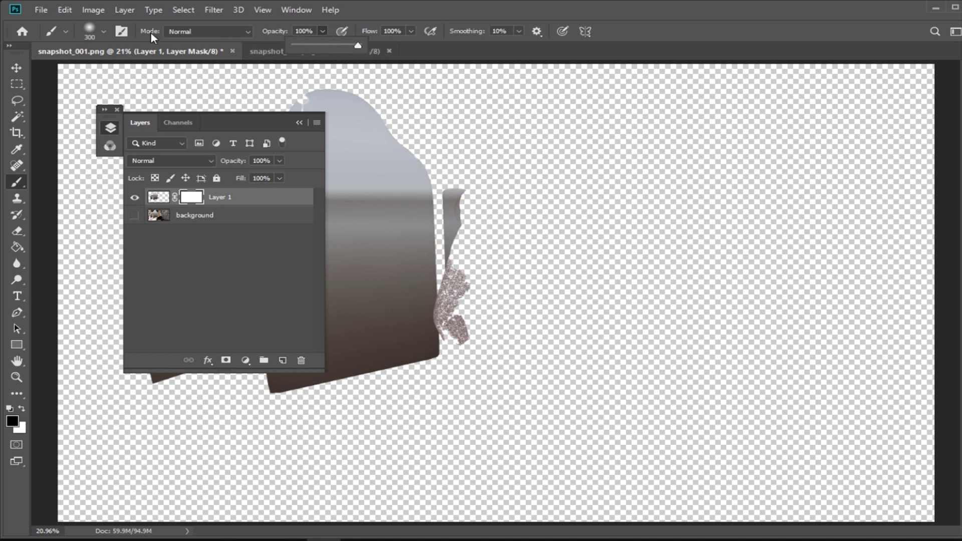
Paint black on the Layer 1 mask over the stray sleeve fragments beside the centre mirror to hide them
{"action": "left_click", "coordinate": [476, 326]}
{"action": "mouse_move", "coordinate": [471, 319]}
{"action": "left_mouse_down"}
{"action": "mouse_move", "coordinate": [467, 340]}
{"action": "mouse_move", "coordinate": [465, 264]}
{"action": "mouse_move", "coordinate": [453, 294]}
{"action": "mouse_move", "coordinate": [469, 308]}
{"action": "mouse_move", "coordinate": [469, 271]}
{"action": "mouse_move", "coordinate": [458, 311]}
{"action": "mouse_move", "coordinate": [473, 340]}
{"action": "mouse_move", "coordinate": [454, 312]}
{"action": "mouse_move", "coordinate": [460, 335]}
{"action": "left_mouse_up"}
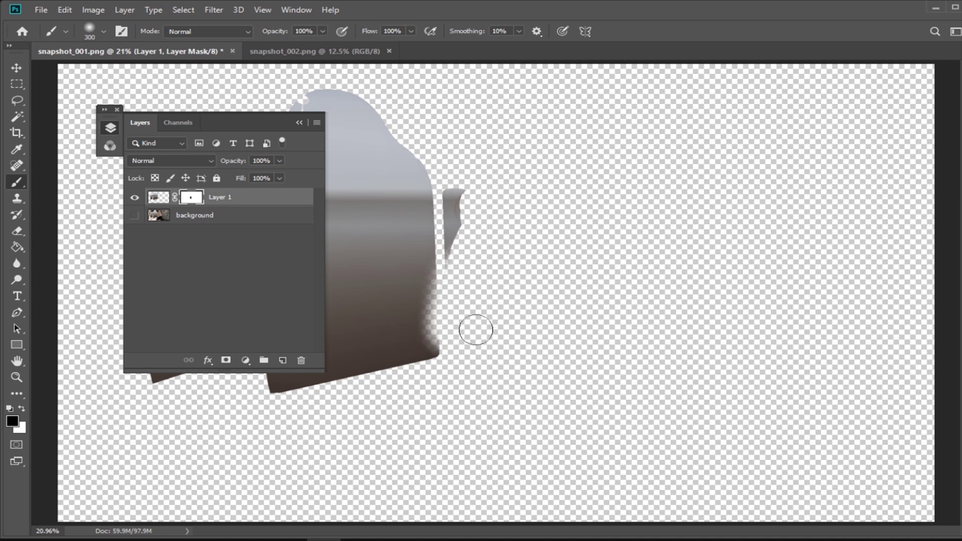
{"action": "left_click", "coordinate": [299, 122]}
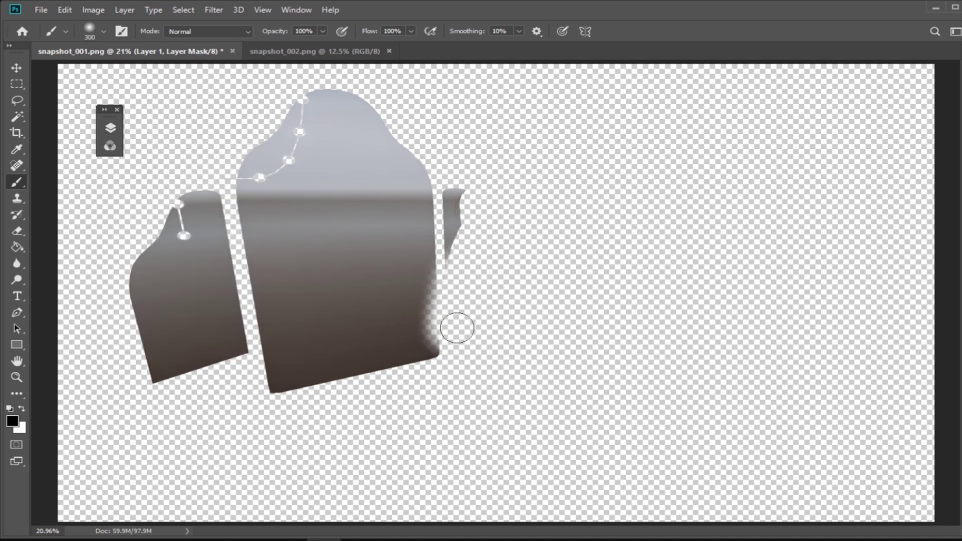
{"action": "mouse_move", "coordinate": [432, 308]}
{"action": "left_mouse_down"}
{"action": "mouse_move", "coordinate": [442, 346]}
{"action": "mouse_move", "coordinate": [428, 267]}
{"action": "mouse_move", "coordinate": [420, 343]}
{"action": "mouse_move", "coordinate": [420, 298]}
{"action": "mouse_move", "coordinate": [421, 343]}
{"action": "mouse_move", "coordinate": [452, 245]}
{"action": "mouse_move", "coordinate": [448, 286]}
{"action": "left_mouse_up"}
Turn the background layer's visibility back on
{"action": "left_click", "coordinate": [109, 132]}
{"action": "left_click", "coordinate": [134, 216]}
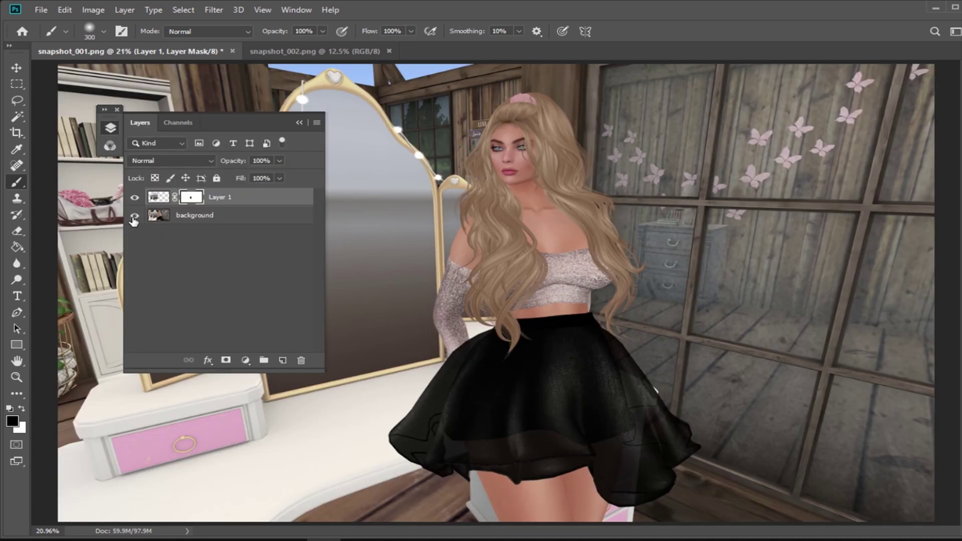
{"action": "left_click", "coordinate": [299, 122]}
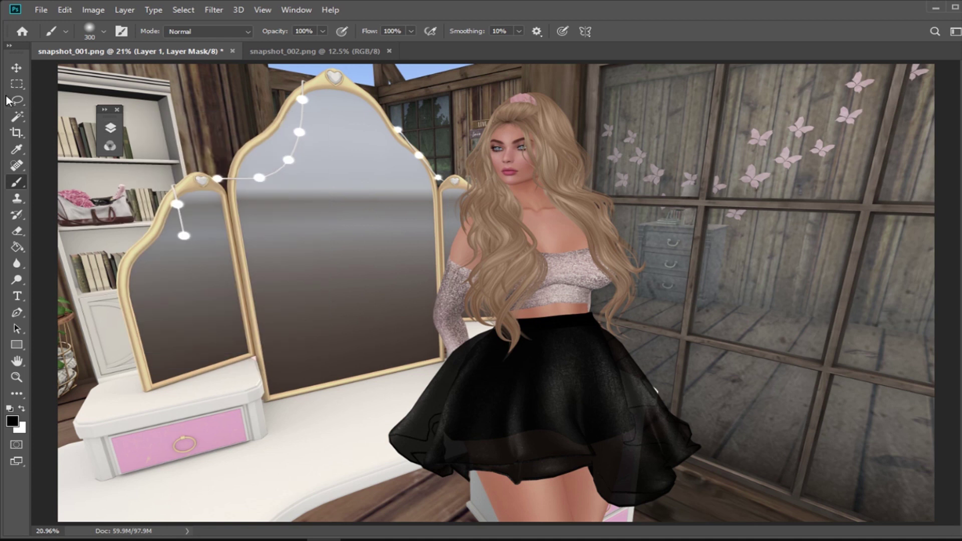
Copy the entire snapshot_002.png image and paste it into snapshot_001.png as a new layer
{"action": "left_click", "coordinate": [16, 68]}
{"action": "left_click", "coordinate": [360, 52]}
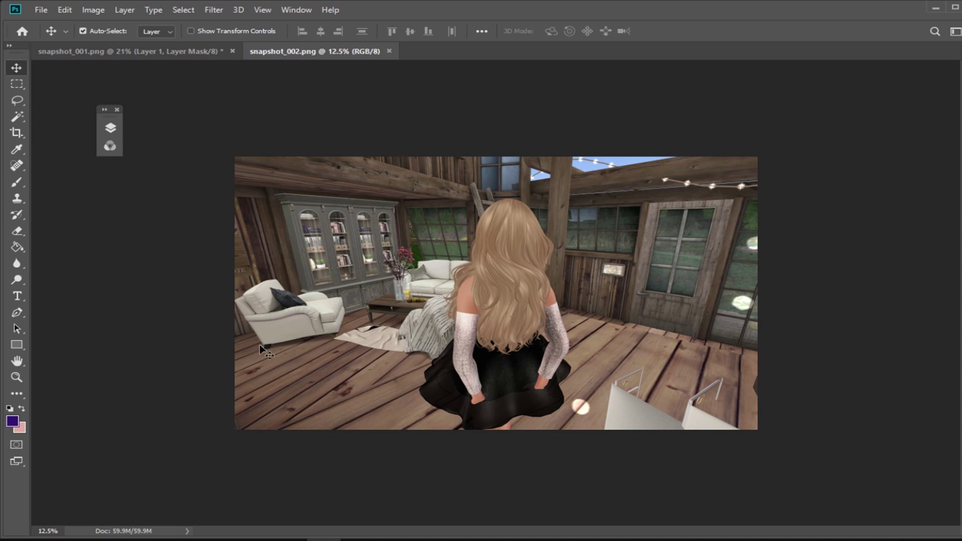
{"action": "key", "text": "ctrl+a"}
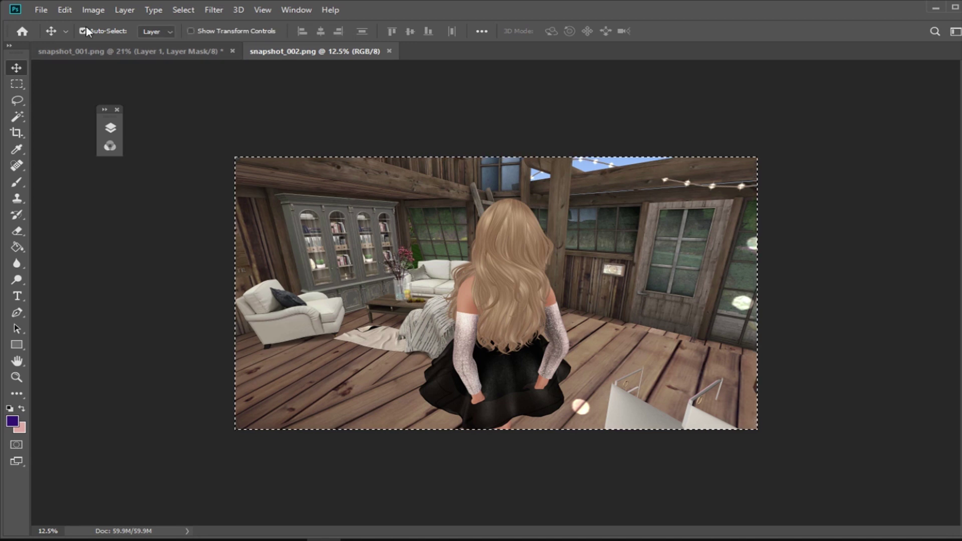
{"action": "left_click", "coordinate": [70, 14]}
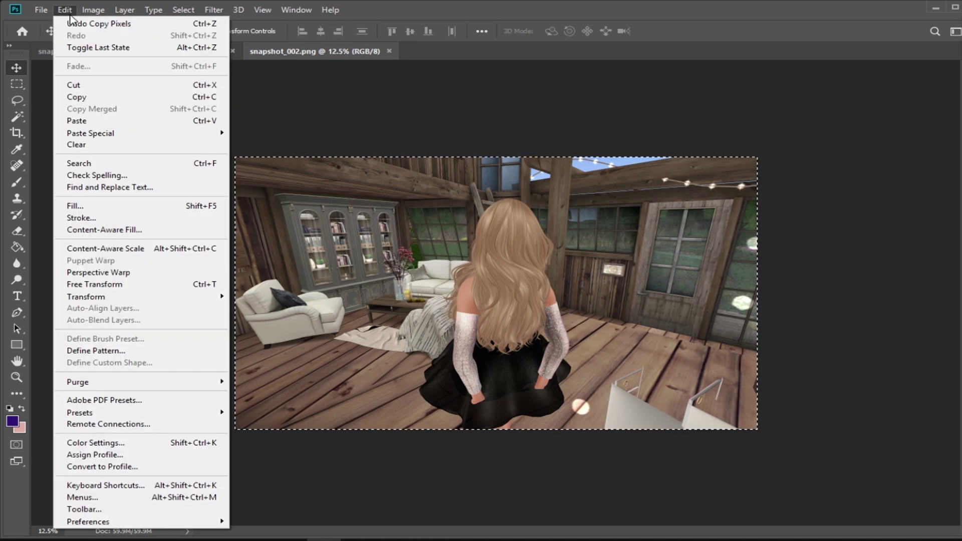
{"action": "mouse_move", "coordinate": [185, 12]}
{"action": "mouse_move", "coordinate": [95, 12]}
{"action": "left_click", "coordinate": [451, 8]}
{"action": "left_click", "coordinate": [75, 51]}
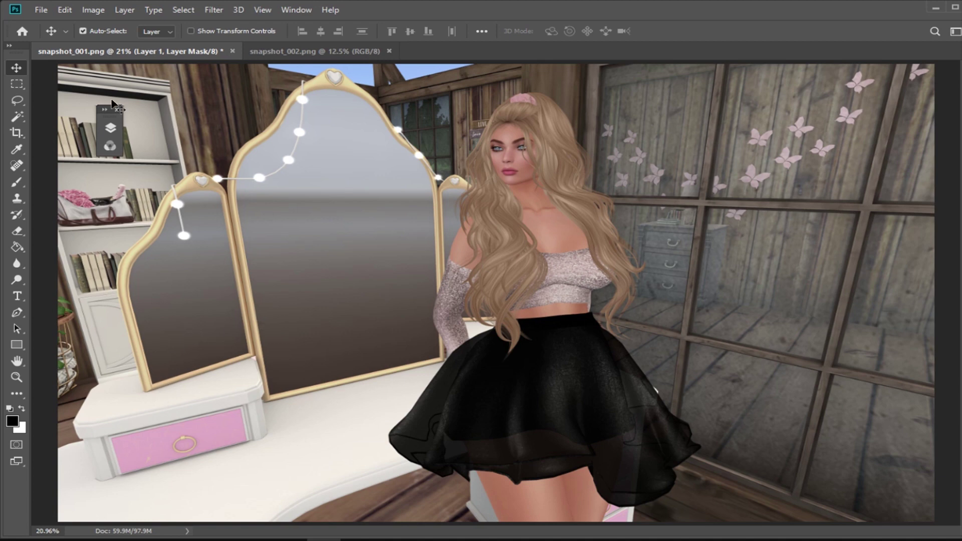
{"action": "key", "text": "ctrl+v"}
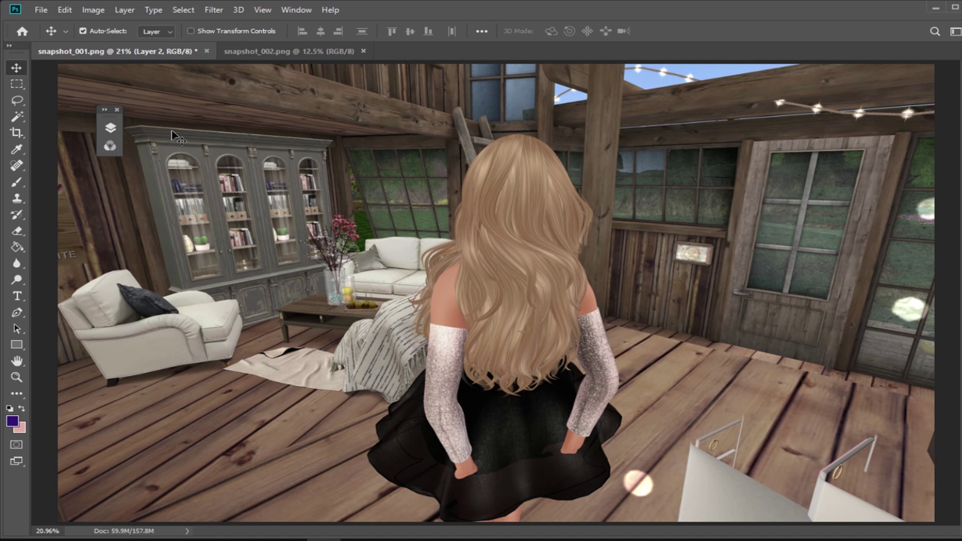
Clip the pasted back-view layer to the mirror glass layer with a clipping mask
{"action": "left_click", "coordinate": [111, 128]}
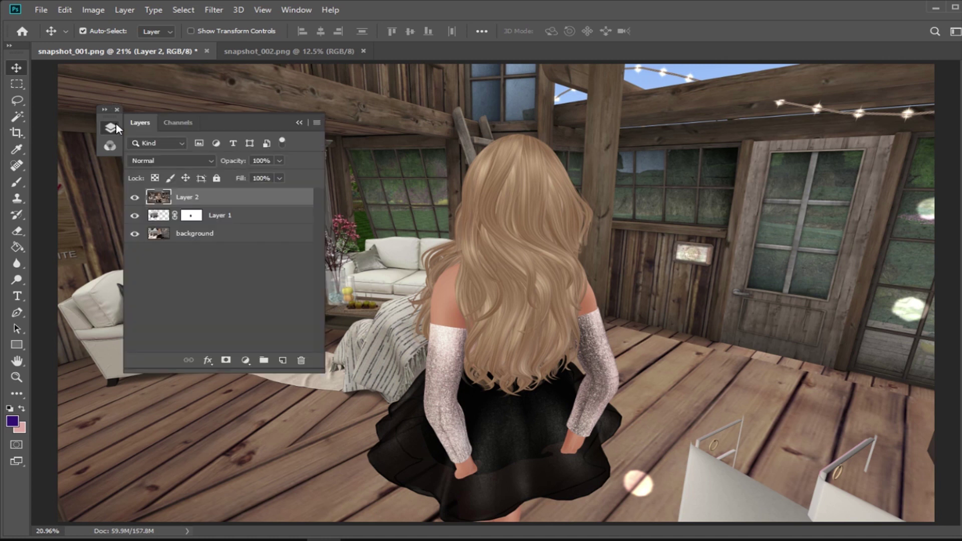
{"action": "right_click", "coordinate": [191, 199]}
{"action": "left_click", "coordinate": [210, 249]}
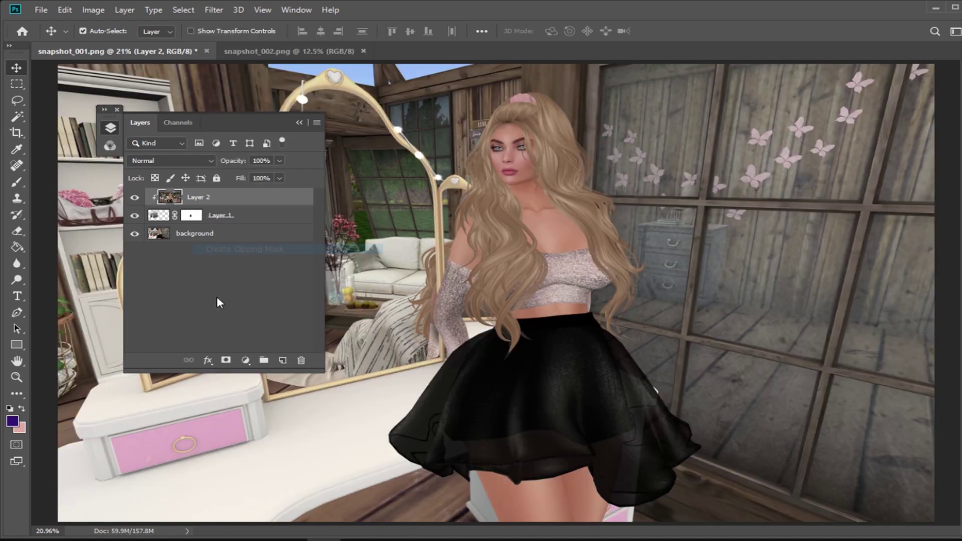
{"action": "left_click", "coordinate": [299, 122]}
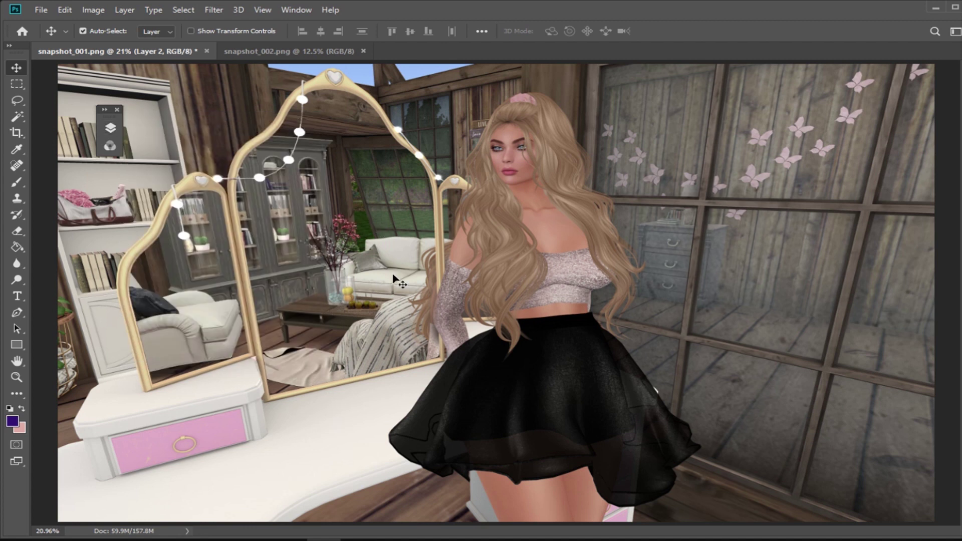
Move the back-view image within the mirrors and scale it with Free Transform to about 54% width and 65% height
{"action": "left_click_drag", "start_coordinate": [393, 278], "coordinate": [311, 271]}
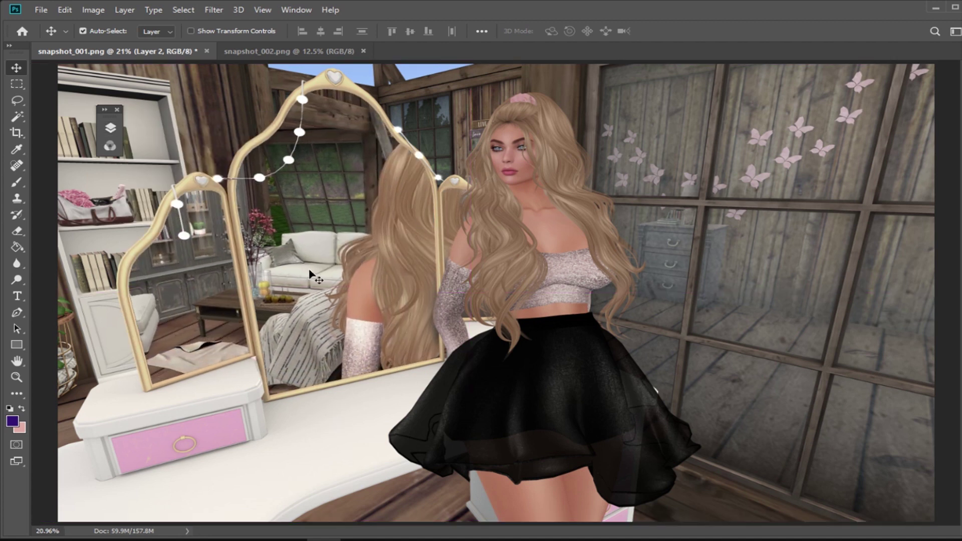
{"action": "left_click_drag", "start_coordinate": [393, 301], "coordinate": [384, 294]}
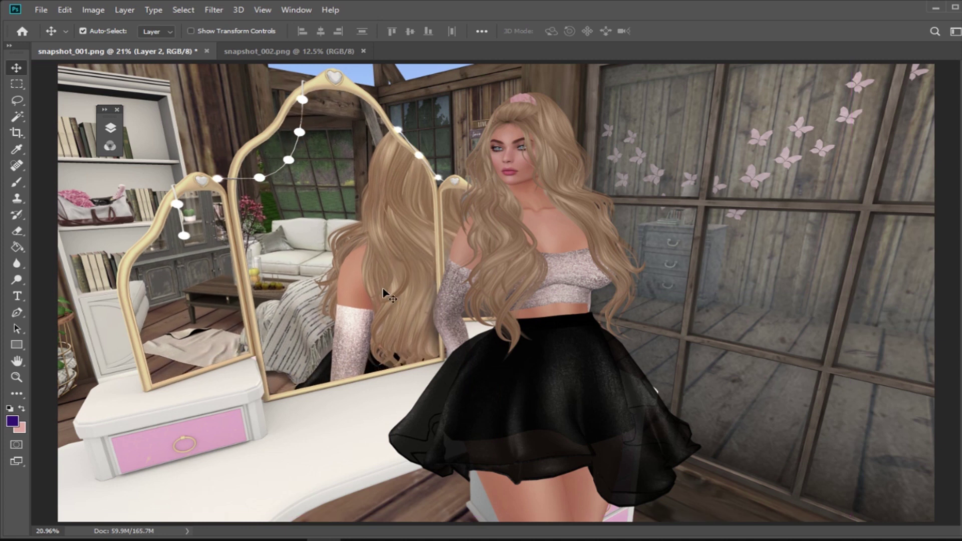
{"action": "key", "text": "ctrl"}
{"action": "key", "text": "ctrl+t"}
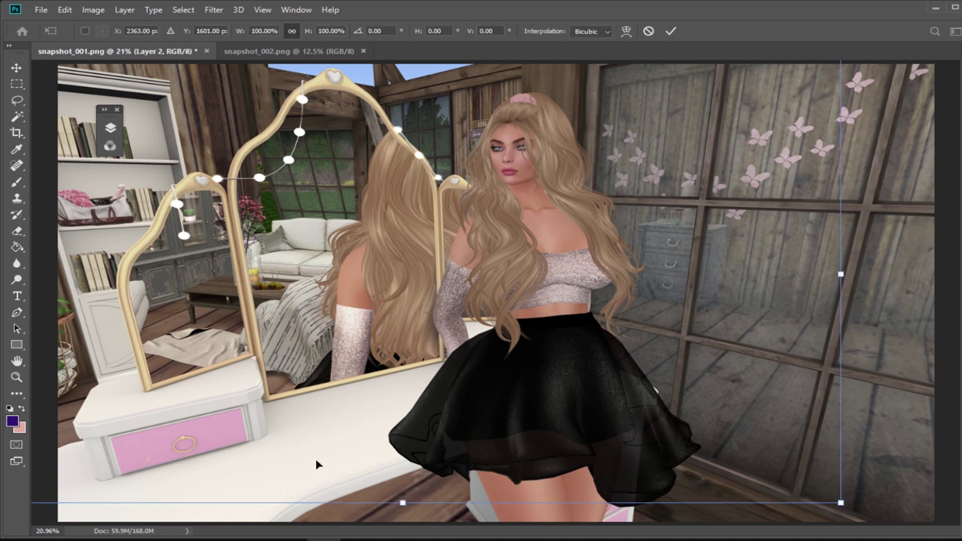
{"action": "left_click_drag", "start_coordinate": [841, 503], "coordinate": [538, 403]}
{"action": "left_click_drag", "start_coordinate": [342, 299], "coordinate": [464, 312]}
{"action": "left_click_drag", "start_coordinate": [395, 410], "coordinate": [379, 342]}
{"action": "left_click_drag", "start_coordinate": [351, 244], "coordinate": [310, 295]}
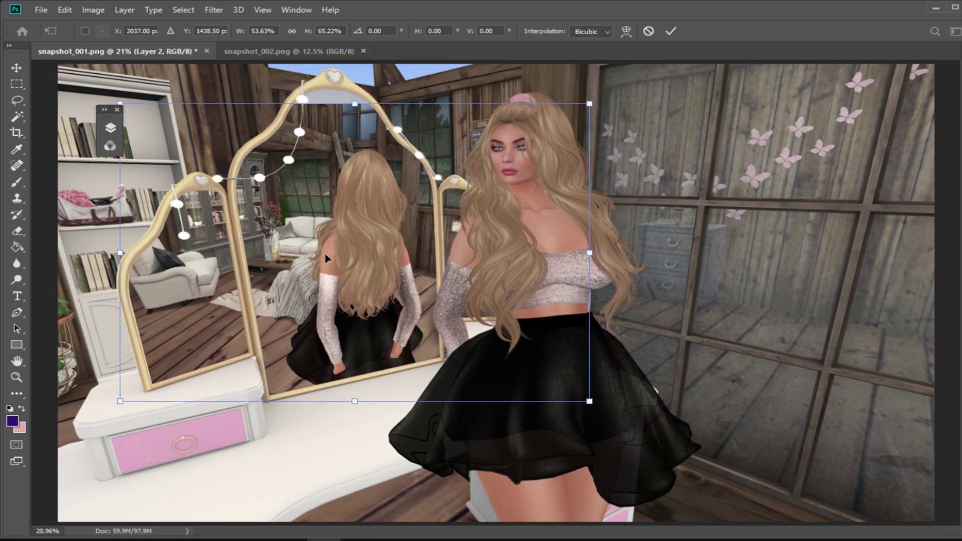
Stretch the reflection to about 63% width and 74% height, shift it about 153 px right and 24 px down, and apply the transform
{"action": "left_click_drag", "start_coordinate": [357, 99], "coordinate": [357, 75]}
{"action": "left_click_drag", "start_coordinate": [116, 240], "coordinate": [88, 244]}
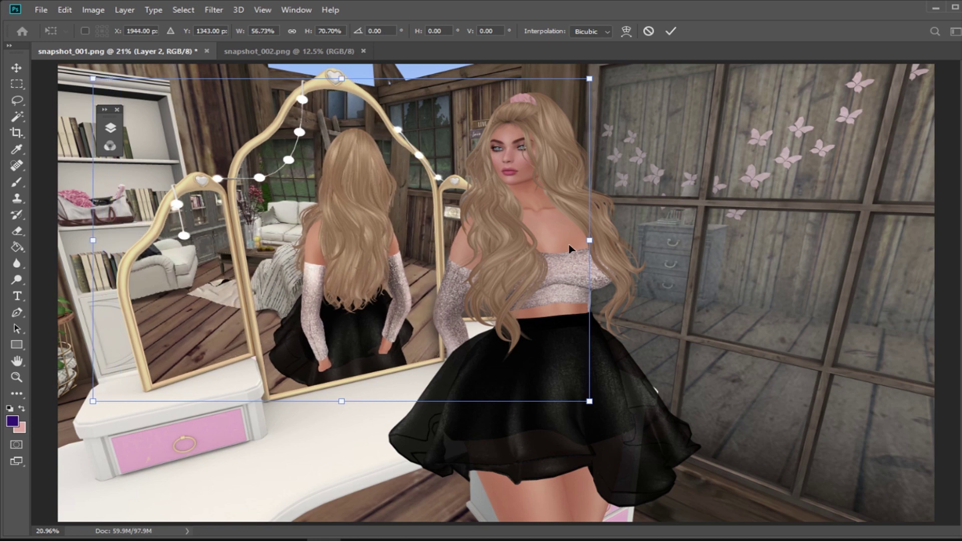
{"action": "left_click_drag", "start_coordinate": [589, 240], "coordinate": [643, 241]}
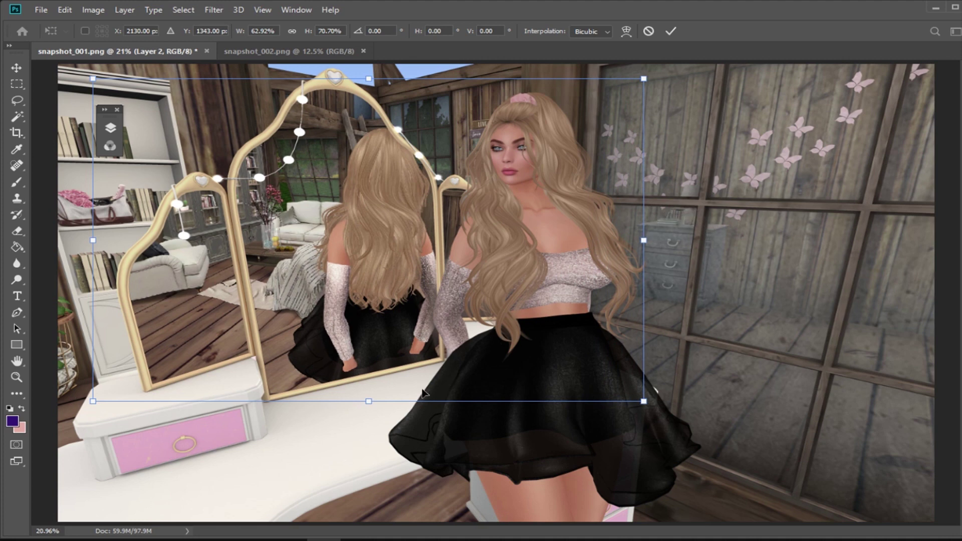
{"action": "left_click_drag", "start_coordinate": [372, 402], "coordinate": [371, 418]}
{"action": "left_click_drag", "start_coordinate": [390, 352], "coordinate": [409, 356]}
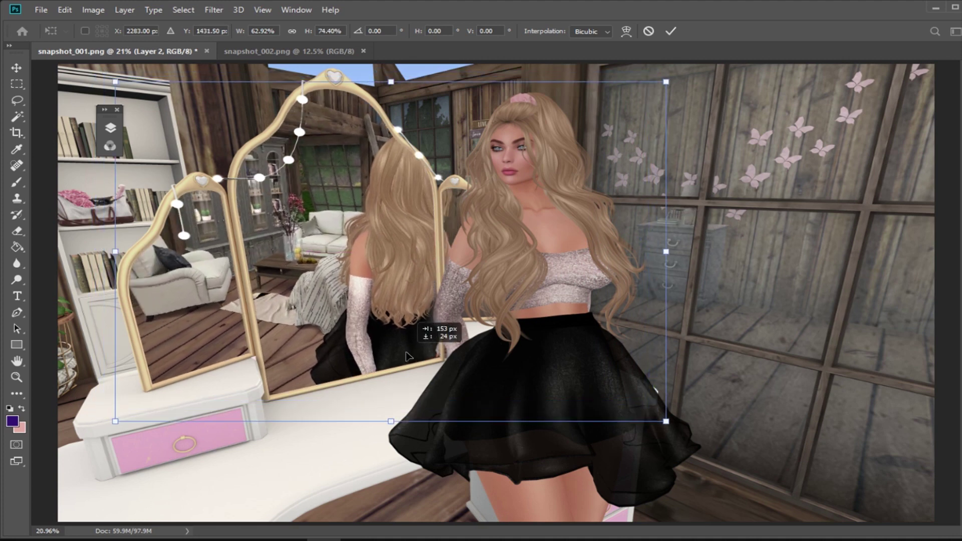
{"action": "left_click", "coordinate": [670, 31]}
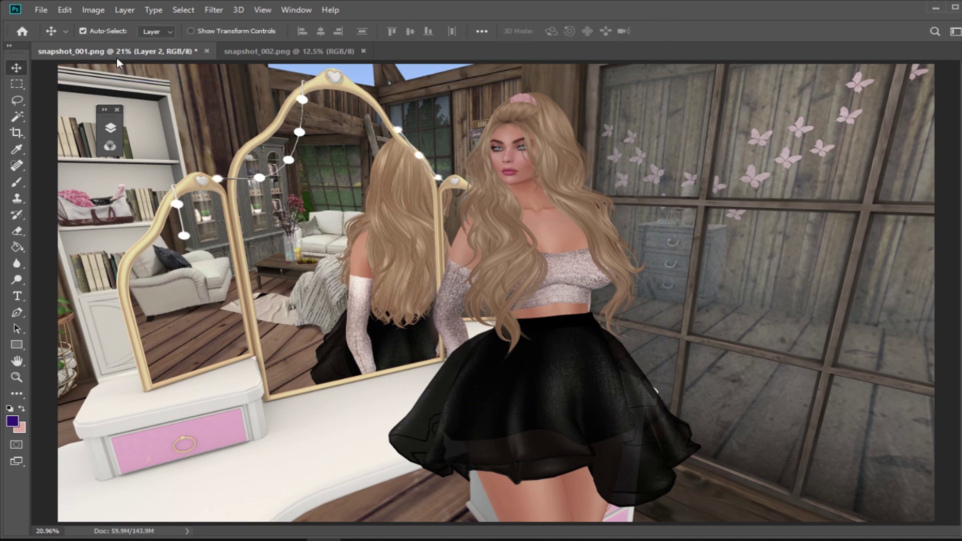
Set the blending mode of the clipped Layer 2 to Overlay
{"action": "left_click", "coordinate": [112, 129]}
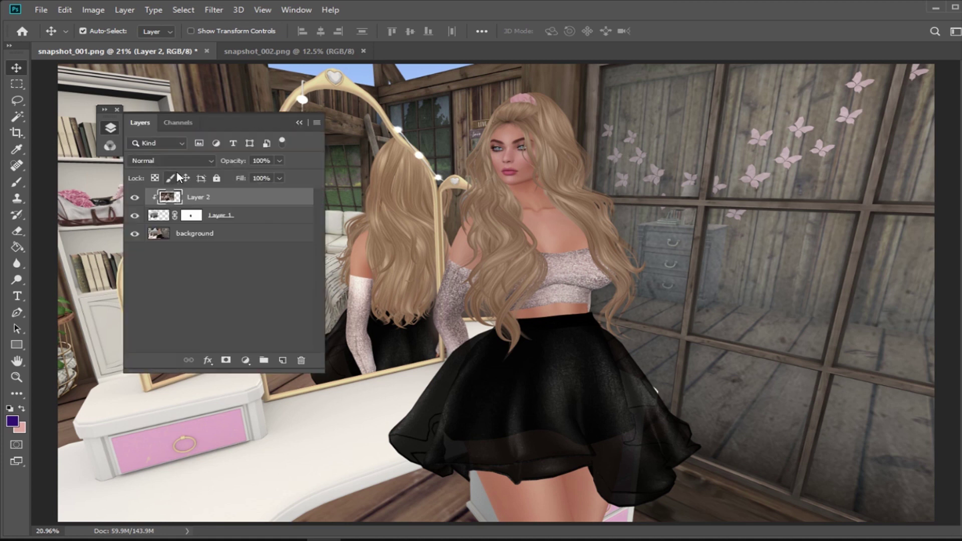
{"action": "left_click", "coordinate": [177, 163]}
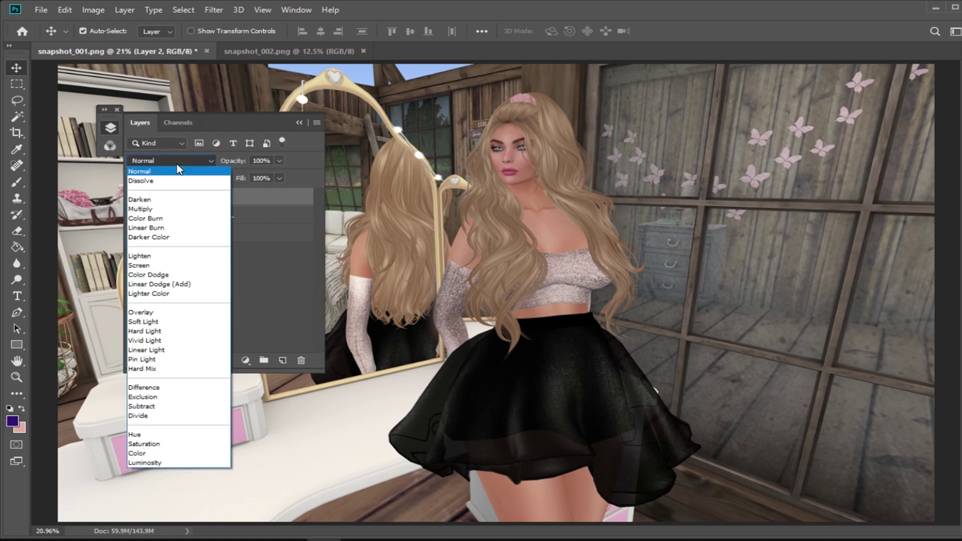
{"action": "left_click", "coordinate": [177, 164]}
{"action": "left_click", "coordinate": [176, 163]}
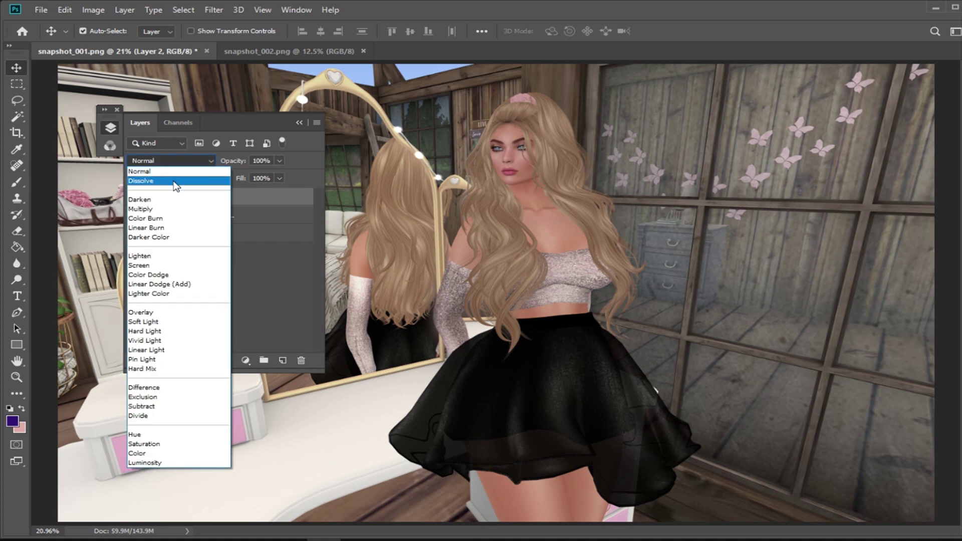
{"action": "left_click", "coordinate": [161, 314]}
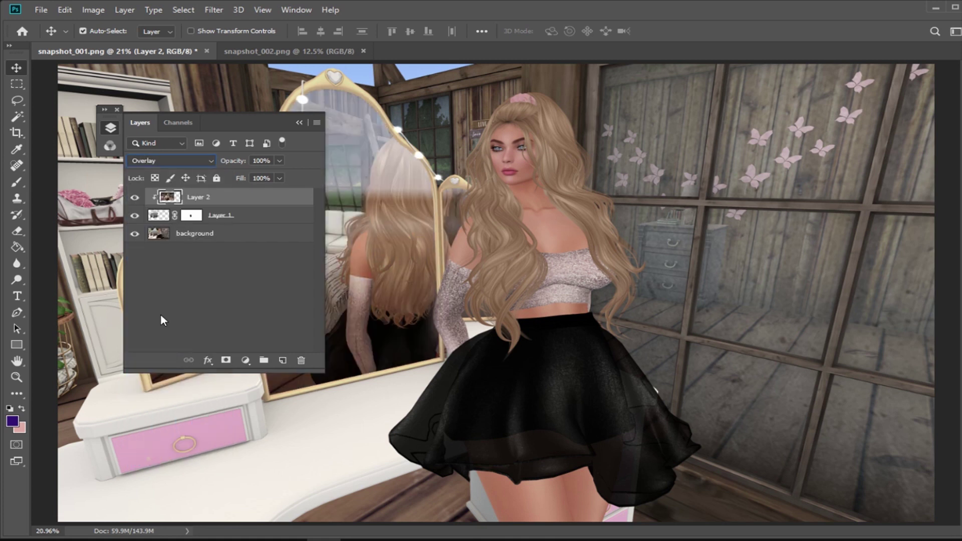
Lower the opacity of the reflection layer to 84%
{"action": "left_click", "coordinate": [298, 122]}
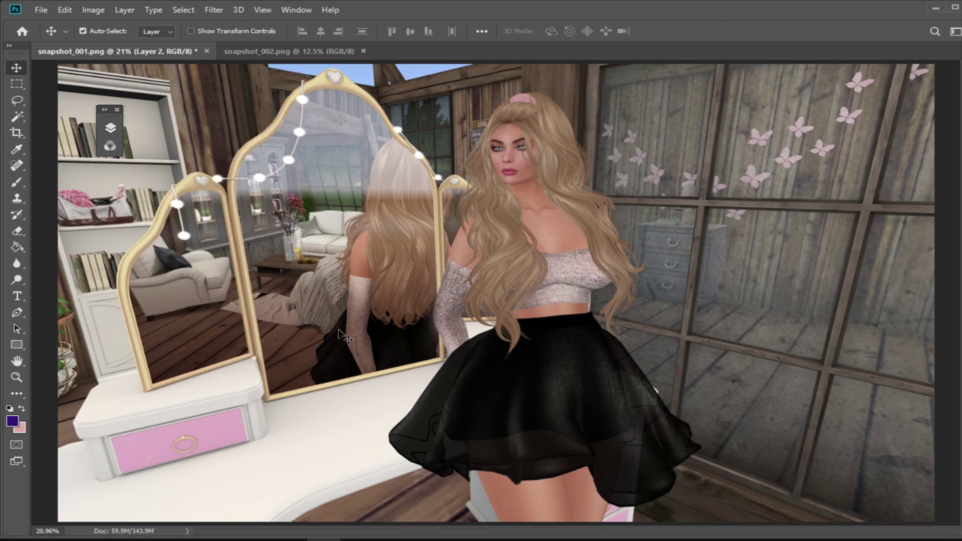
{"action": "left_click", "coordinate": [115, 130]}
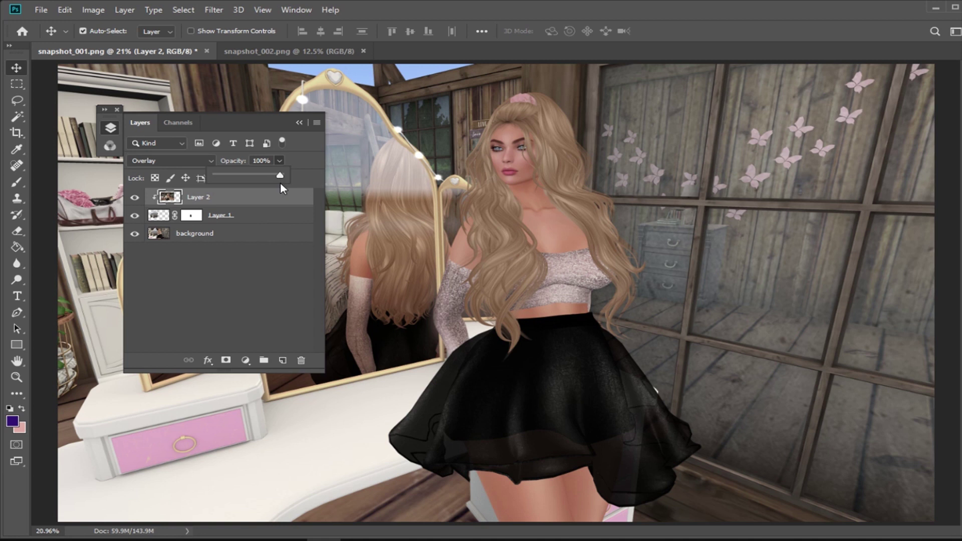
{"action": "mouse_move", "coordinate": [281, 183]}
{"action": "left_mouse_down"}
{"action": "mouse_move", "coordinate": [239, 181]}
{"action": "mouse_move", "coordinate": [270, 174]}
{"action": "left_mouse_up"}
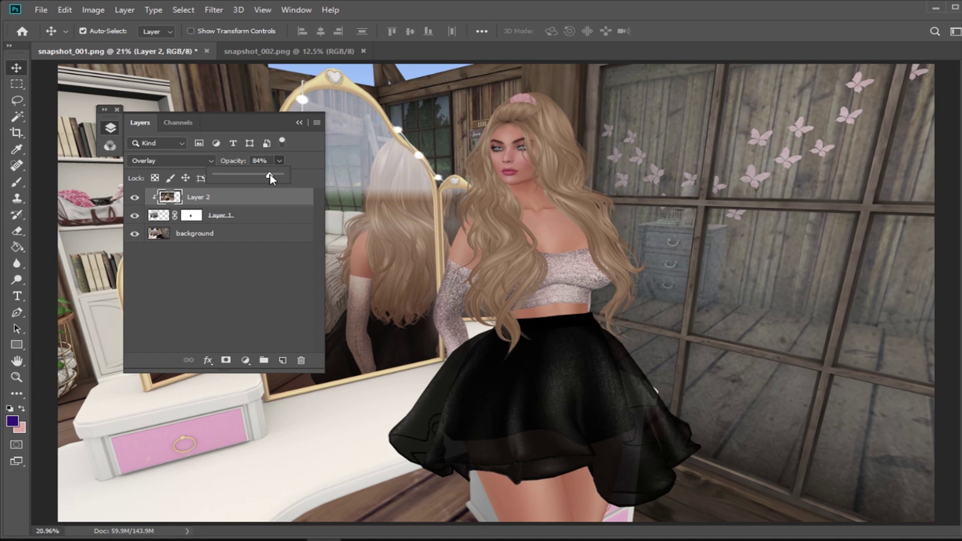
Soften the clipped reflection on Layer 2 with a slight Gaussian Blur
{"action": "left_click", "coordinate": [299, 123]}
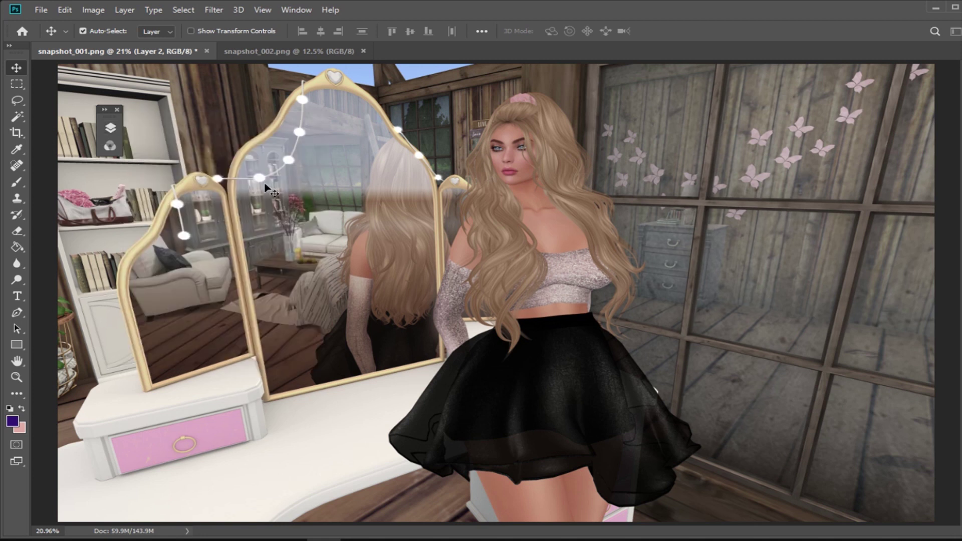
{"action": "left_click", "coordinate": [212, 10]}
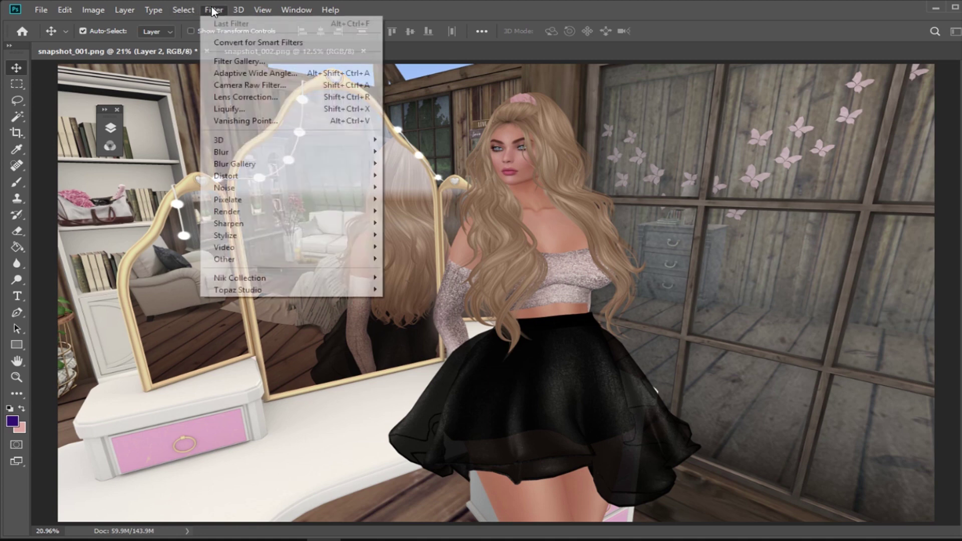
{"action": "mouse_move", "coordinate": [250, 153]}
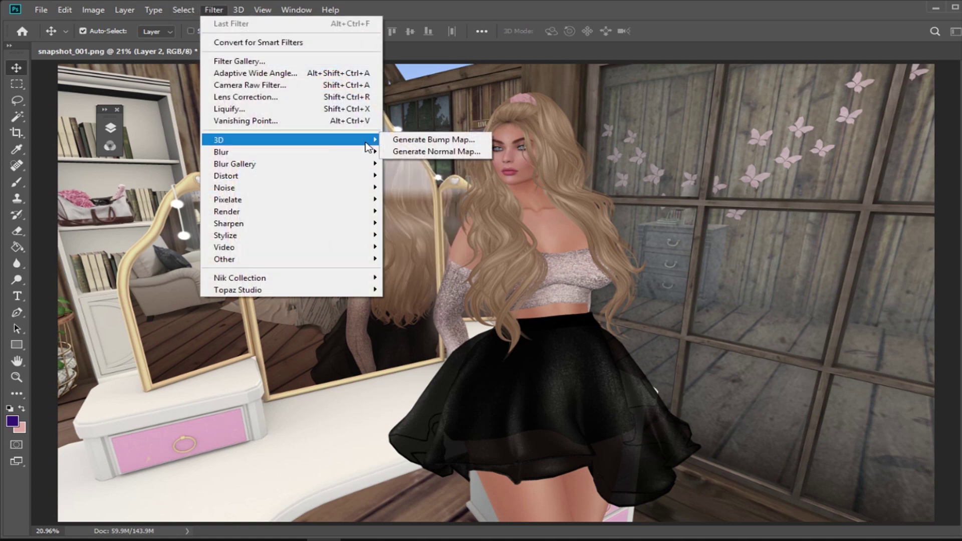
{"action": "left_click", "coordinate": [408, 200]}
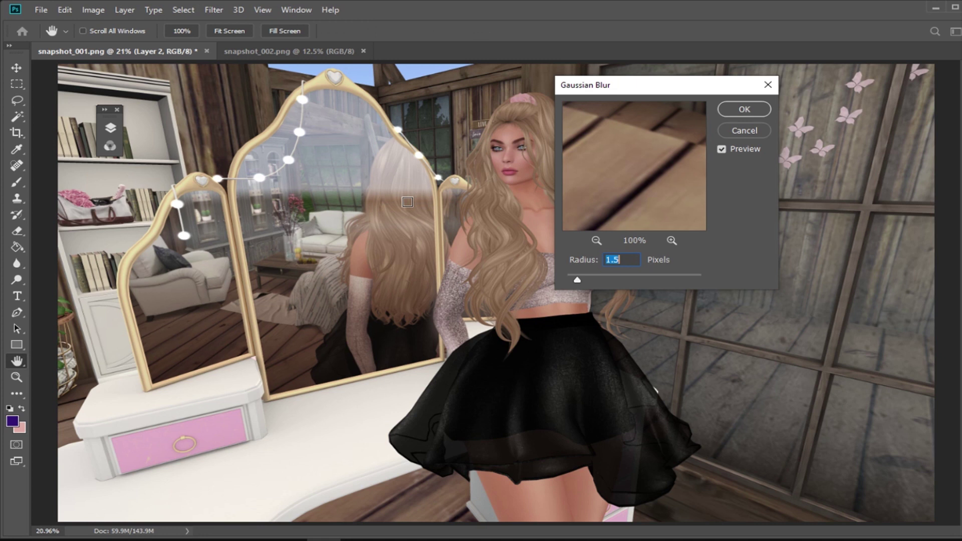
{"action": "mouse_move", "coordinate": [576, 282]}
{"action": "left_mouse_down"}
{"action": "mouse_move", "coordinate": [592, 276]}
{"action": "mouse_move", "coordinate": [584, 276]}
{"action": "left_mouse_up"}
{"action": "left_click_drag", "start_coordinate": [581, 282], "coordinate": [582, 281]}
{"action": "left_click", "coordinate": [745, 109]}
{"action": "key", "text": "v"}
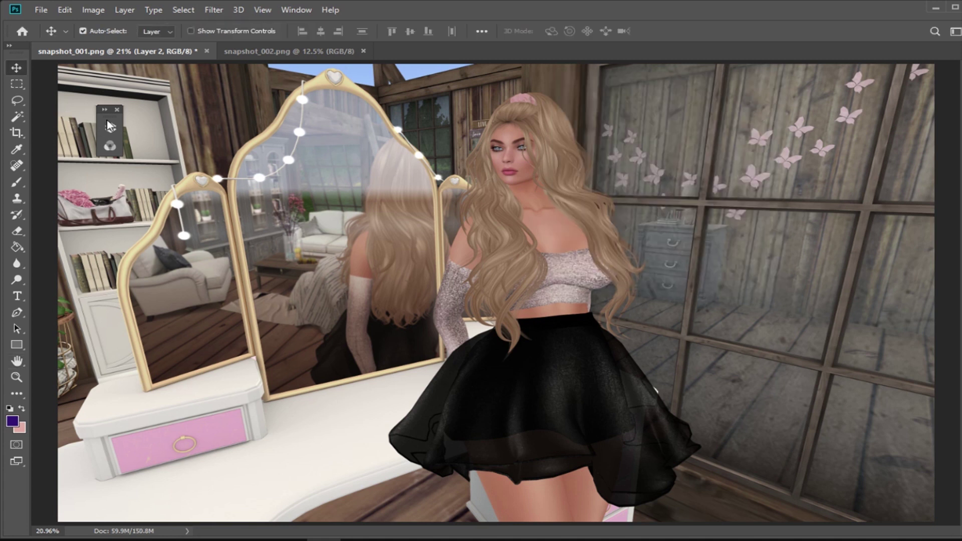
Add a white layer mask to the clipped reflection layer, Layer 2
{"action": "left_click", "coordinate": [110, 129]}
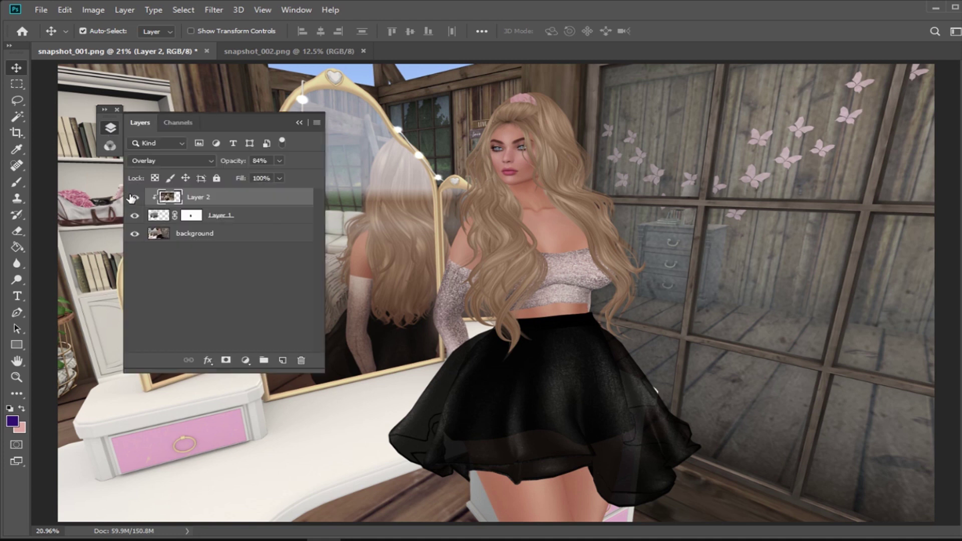
{"action": "left_click", "coordinate": [225, 360]}
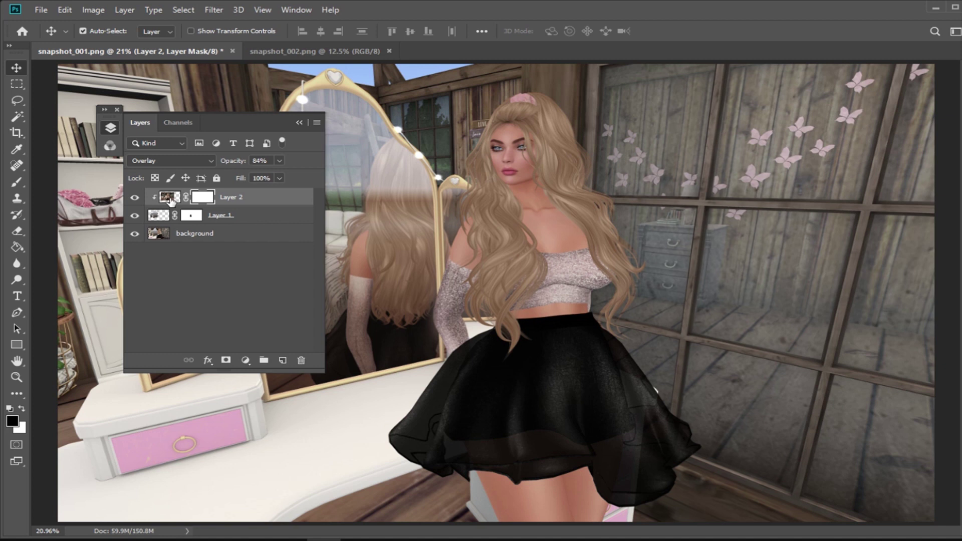
{"action": "left_click", "coordinate": [299, 120]}
Paint black on Layer 2's mask along the mirror edges with a soft 300 px brush at 13% opacity to fade the reflection
{"action": "left_click", "coordinate": [17, 182]}
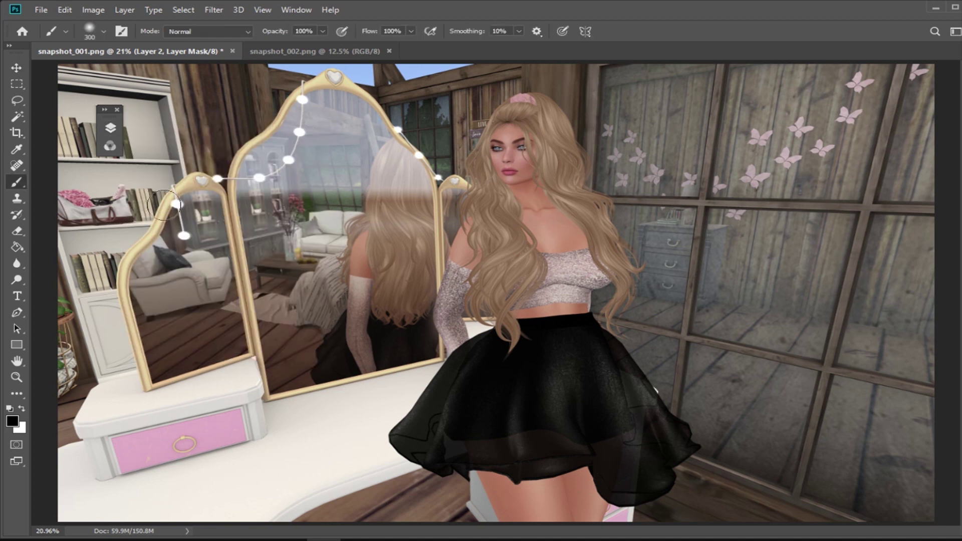
{"action": "left_click", "coordinate": [323, 32]}
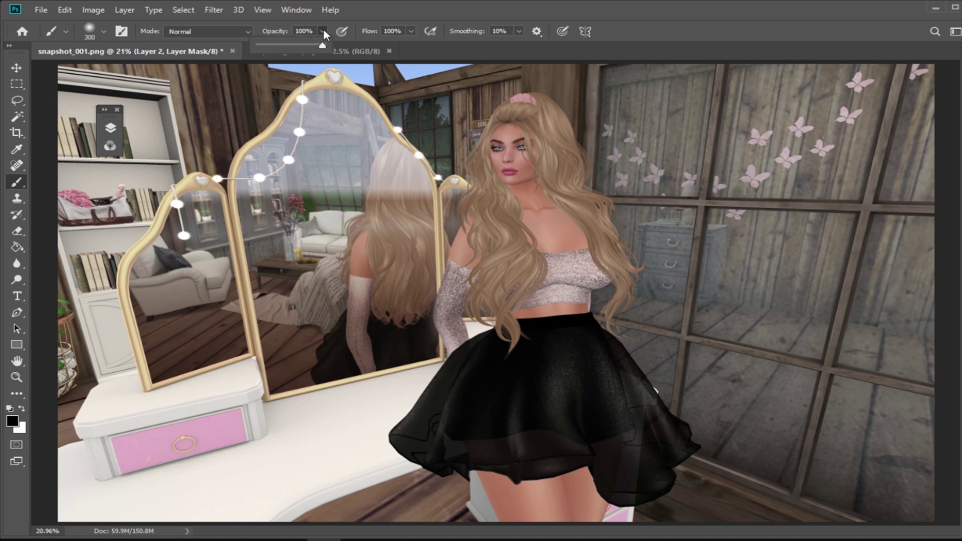
{"action": "left_click", "coordinate": [269, 45]}
{"action": "left_click_drag", "start_coordinate": [275, 43], "coordinate": [269, 44]}
{"action": "left_click", "coordinate": [157, 201]}
{"action": "mouse_move", "coordinate": [156, 201]}
{"action": "left_mouse_down"}
{"action": "mouse_move", "coordinate": [127, 260]}
{"action": "mouse_move", "coordinate": [127, 316]}
{"action": "mouse_move", "coordinate": [120, 304]}
{"action": "mouse_move", "coordinate": [144, 325]}
{"action": "mouse_move", "coordinate": [134, 352]}
{"action": "mouse_move", "coordinate": [140, 373]}
{"action": "left_mouse_up"}
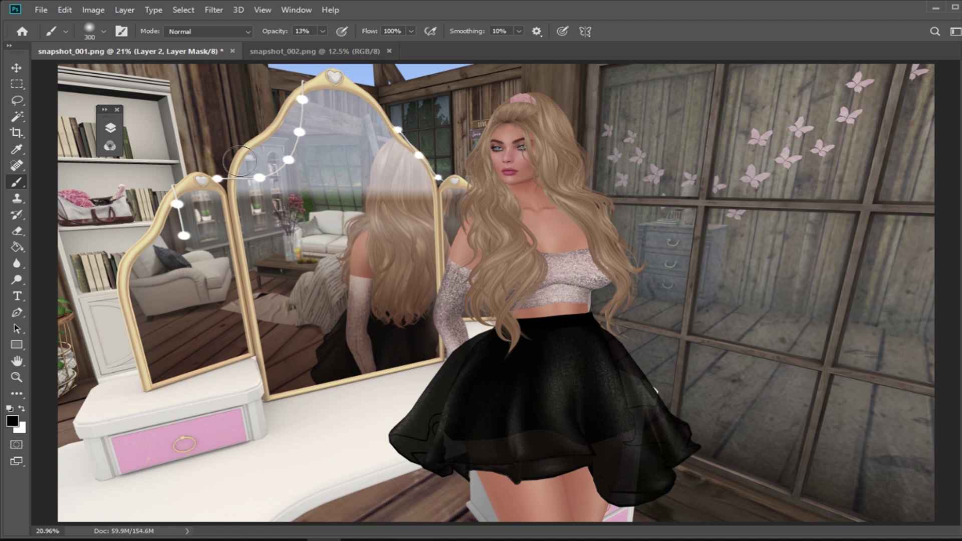
{"action": "mouse_move", "coordinate": [275, 413]}
{"action": "left_mouse_down"}
{"action": "mouse_move", "coordinate": [208, 133]}
{"action": "mouse_move", "coordinate": [226, 195]}
{"action": "mouse_move", "coordinate": [177, 189]}
{"action": "mouse_move", "coordinate": [263, 97]}
{"action": "mouse_move", "coordinate": [291, 84]}
{"action": "mouse_move", "coordinate": [277, 117]}
{"action": "mouse_move", "coordinate": [230, 138]}
{"action": "mouse_move", "coordinate": [278, 116]}
{"action": "mouse_move", "coordinate": [234, 166]}
{"action": "mouse_move", "coordinate": [239, 133]}
{"action": "mouse_move", "coordinate": [235, 197]}
{"action": "mouse_move", "coordinate": [277, 109]}
{"action": "mouse_move", "coordinate": [308, 85]}
{"action": "mouse_move", "coordinate": [362, 82]}
{"action": "mouse_move", "coordinate": [347, 80]}
{"action": "mouse_move", "coordinate": [376, 94]}
{"action": "mouse_move", "coordinate": [417, 141]}
{"action": "mouse_move", "coordinate": [379, 91]}
{"action": "mouse_move", "coordinate": [426, 143]}
{"action": "mouse_move", "coordinate": [434, 204]}
{"action": "mouse_move", "coordinate": [445, 183]}
{"action": "mouse_move", "coordinate": [446, 222]}
{"action": "mouse_move", "coordinate": [460, 185]}
{"action": "mouse_move", "coordinate": [439, 263]}
{"action": "mouse_move", "coordinate": [439, 253]}
{"action": "mouse_move", "coordinate": [438, 357]}
{"action": "mouse_move", "coordinate": [300, 398]}
{"action": "mouse_move", "coordinate": [324, 327]}
{"action": "mouse_move", "coordinate": [318, 84]}
{"action": "mouse_move", "coordinate": [278, 104]}
{"action": "mouse_move", "coordinate": [272, 155]}
{"action": "mouse_move", "coordinate": [232, 168]}
{"action": "mouse_move", "coordinate": [249, 437]}
{"action": "left_mouse_up"}
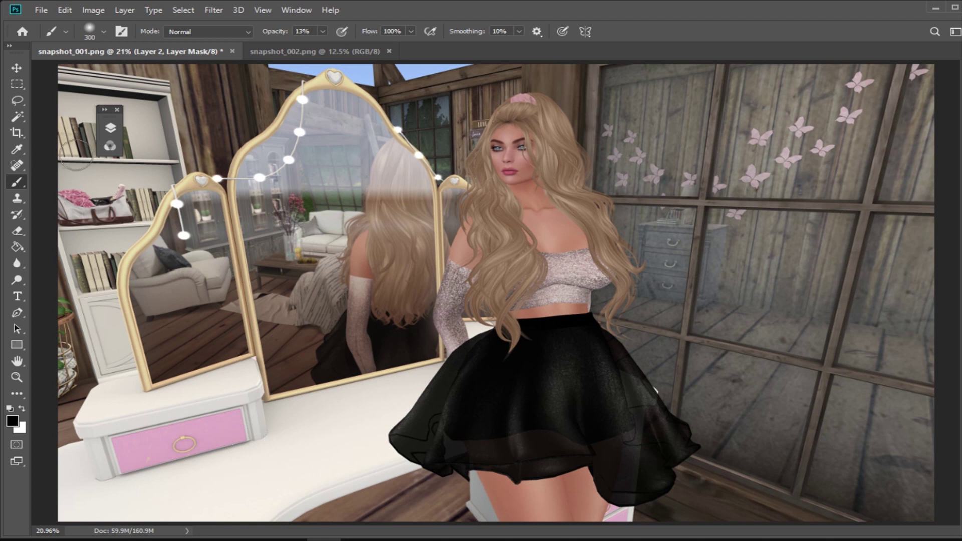
Group Layer 2, Layer 1 and the background layer, and name the group "original"
{"action": "left_click", "coordinate": [111, 127]}
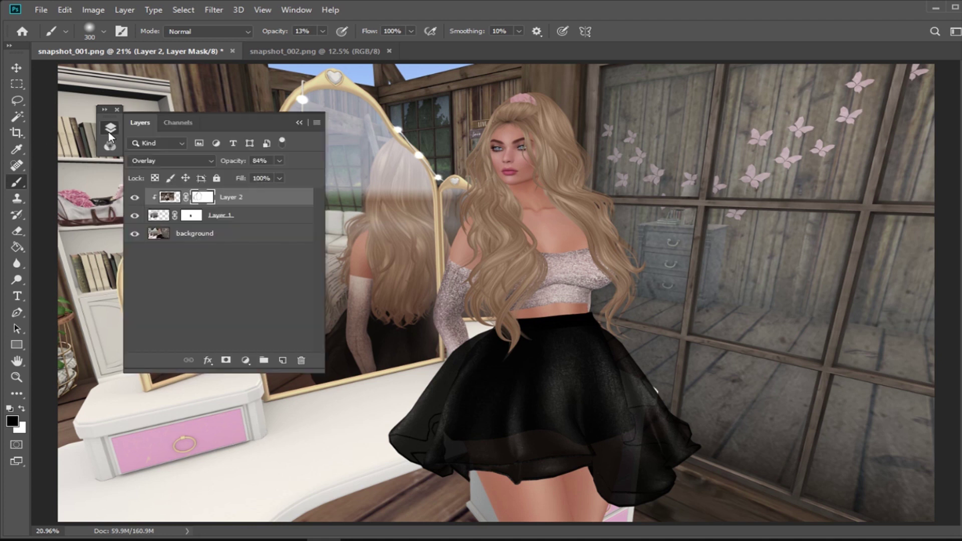
{"action": "left_click", "coordinate": [212, 240], "text": "shift"}
{"action": "key", "text": "ctrl+g"}
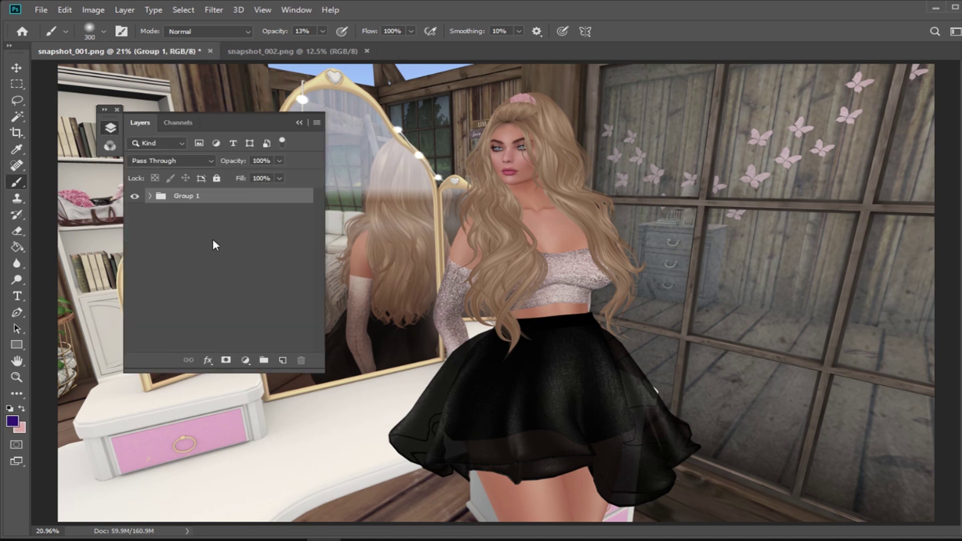
{"action": "double_click", "coordinate": [186, 196]}
{"action": "type", "text": "original"}
{"action": "key", "text": "Return"}
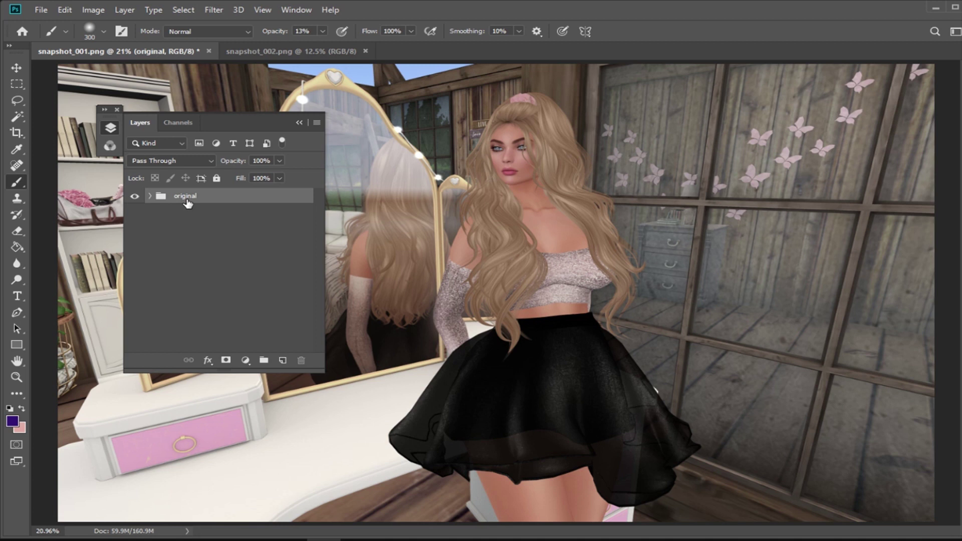
Stamp all visible layers into a new merged layer above the "original" group
{"action": "key", "text": "ctrl+shift+alt+e"}
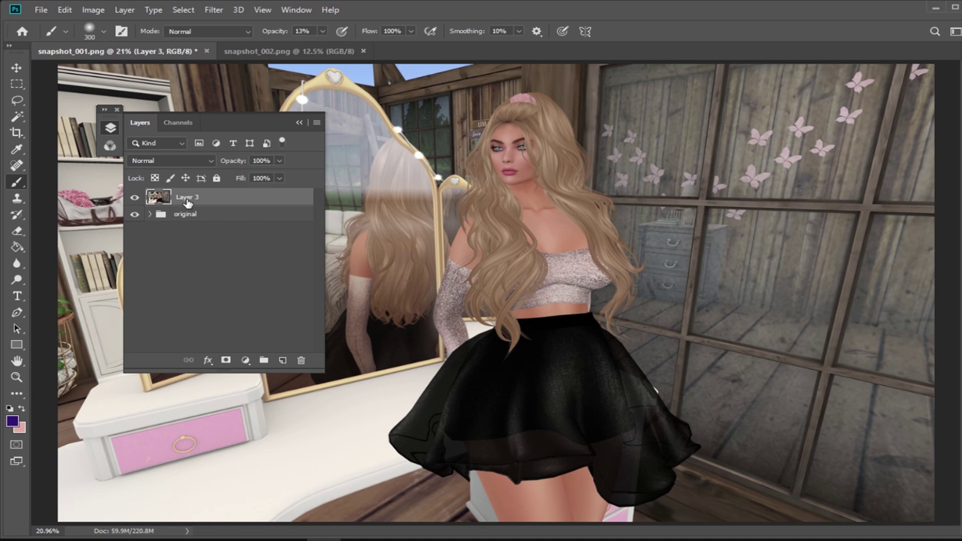
{"action": "left_click", "coordinate": [300, 123]}
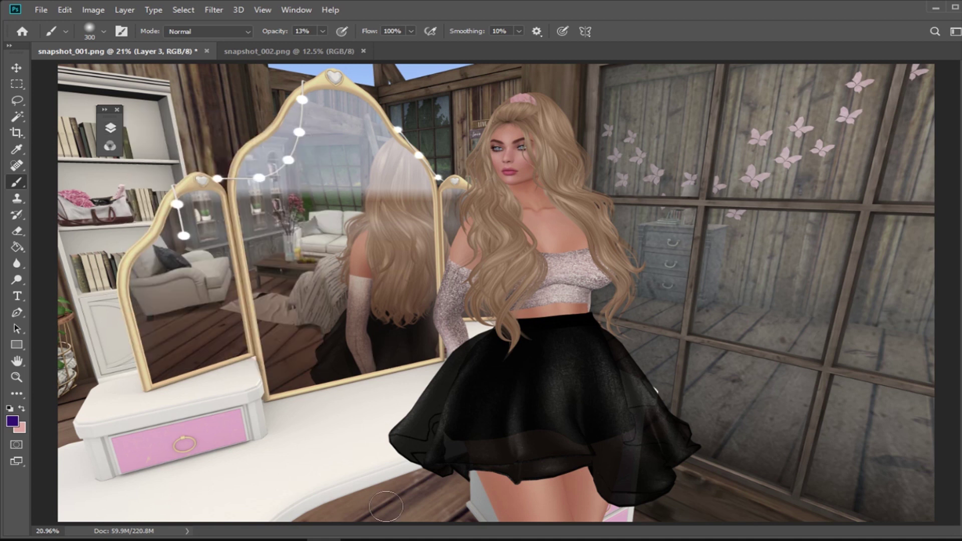